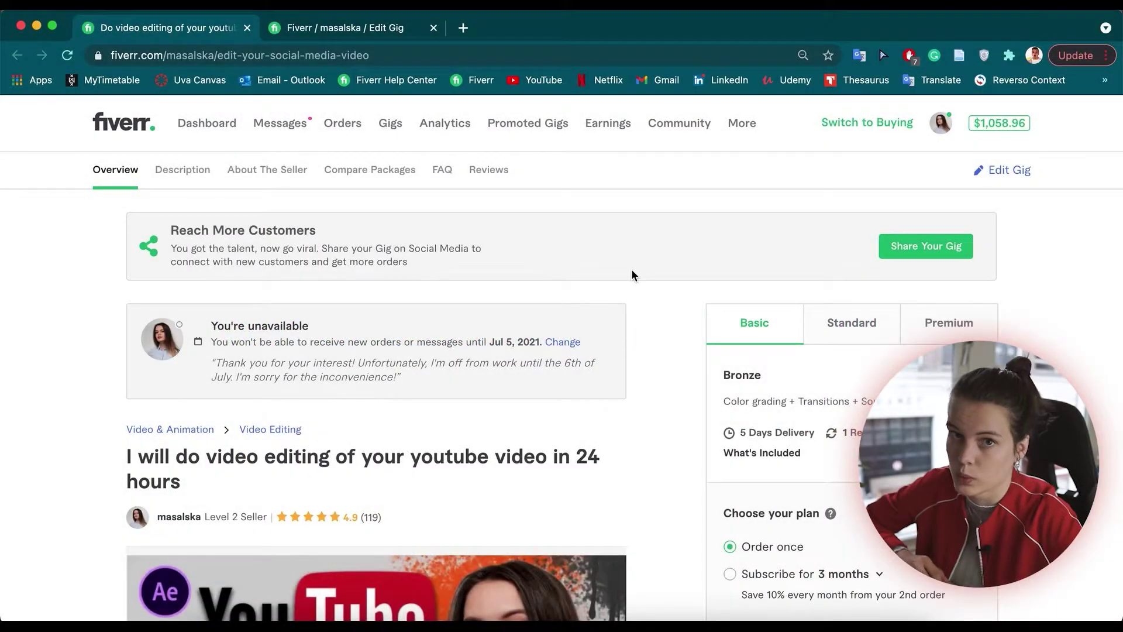
Step: Switch to the Edit Gig tab and scroll through the free-text buyer questions on Requirements
scroll(633, 275, "down", 5)
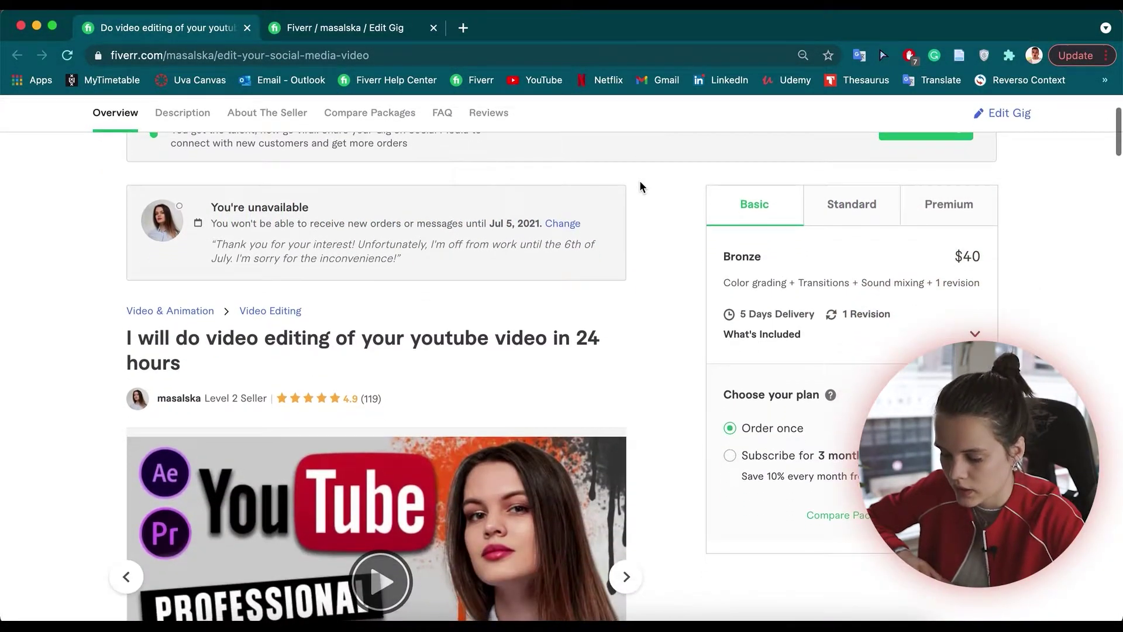
scroll(662, 364, "down", 8)
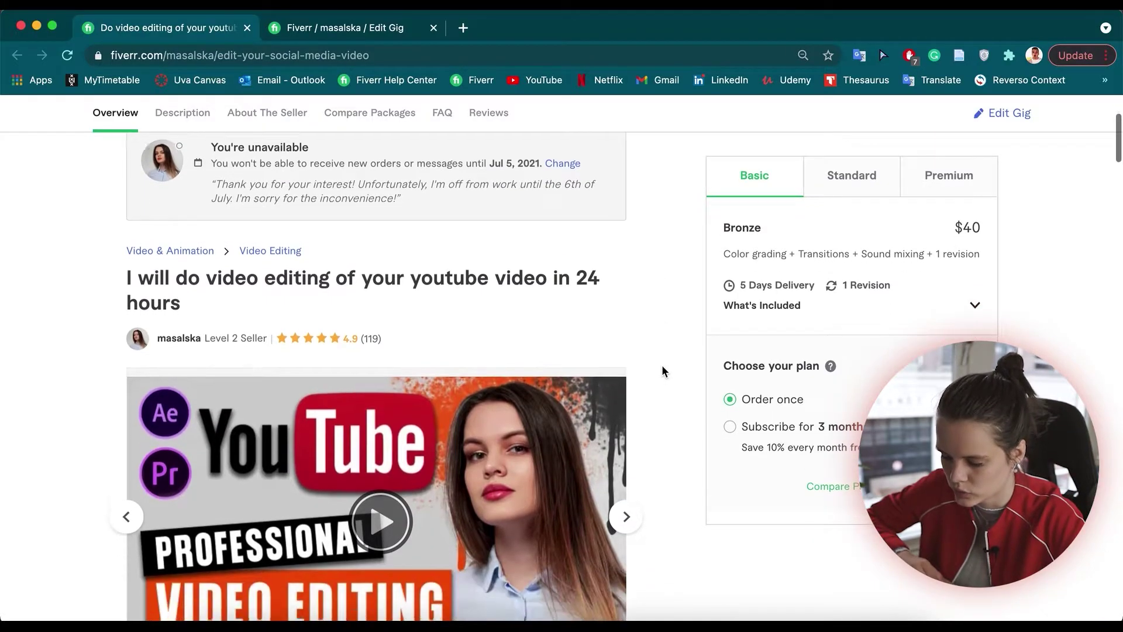
left_click(368, 29)
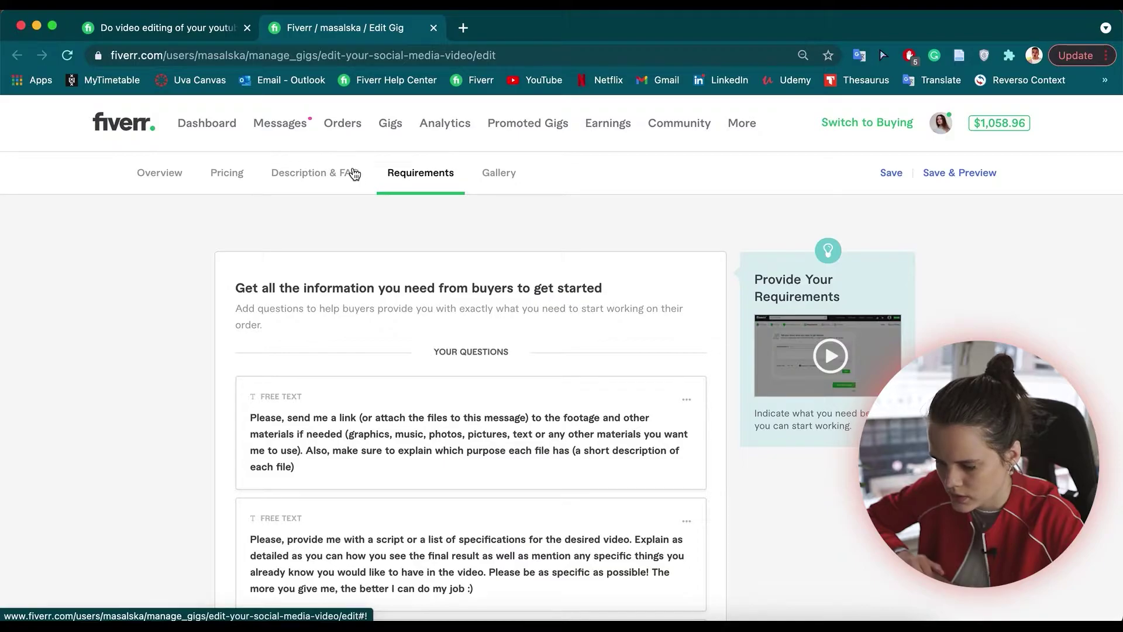
scroll(536, 369, "down", 2)
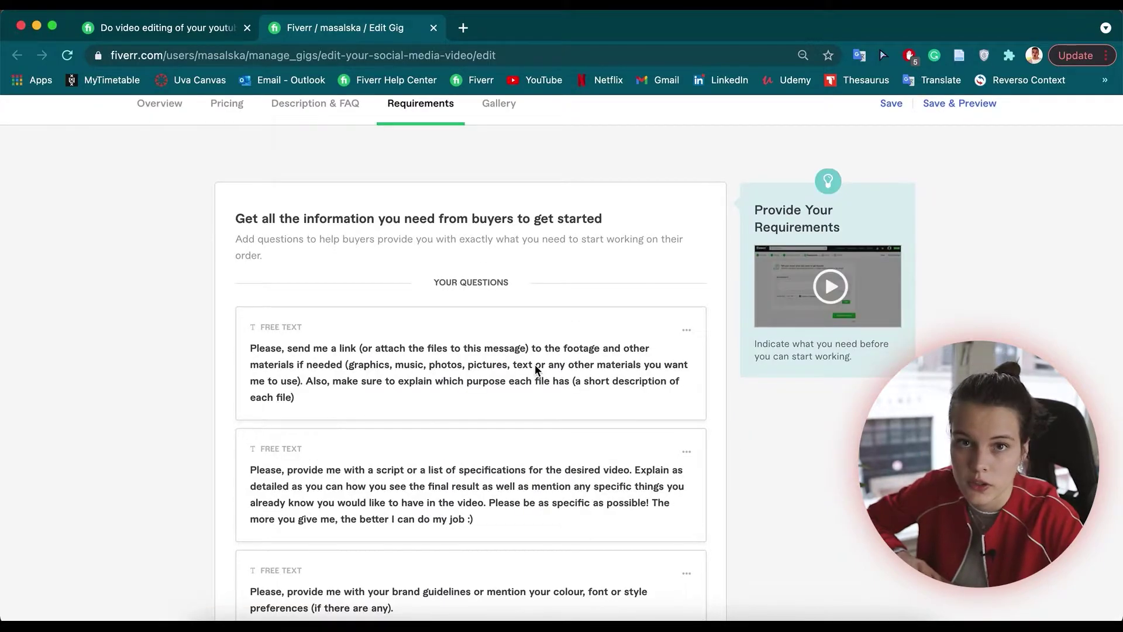
scroll(525, 468, "down", 5)
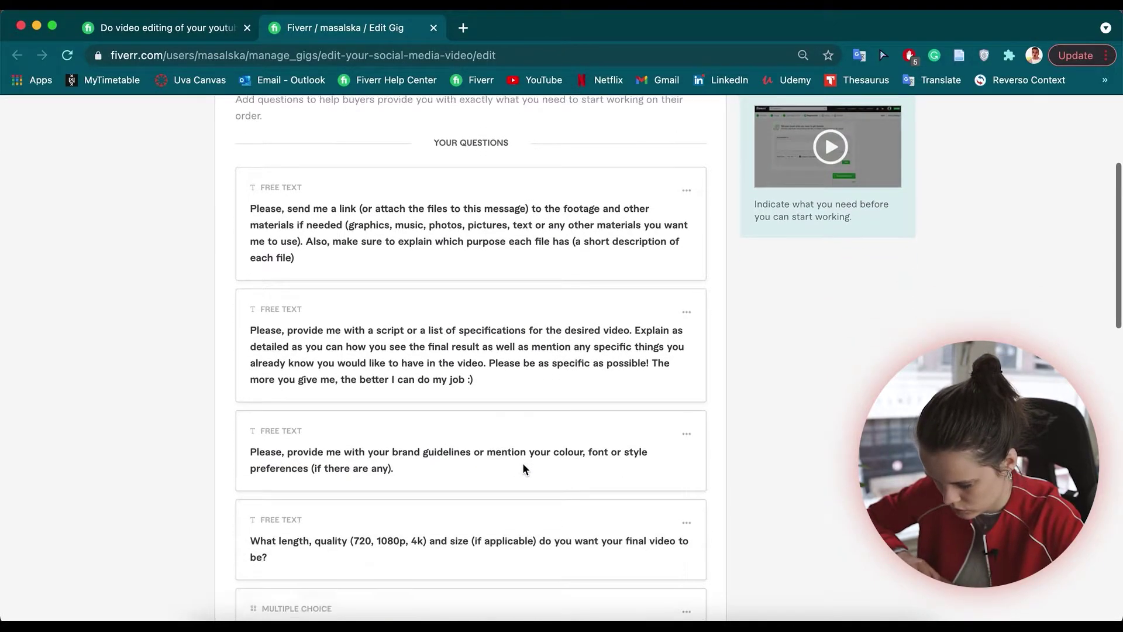
scroll(516, 531, "down", 10)
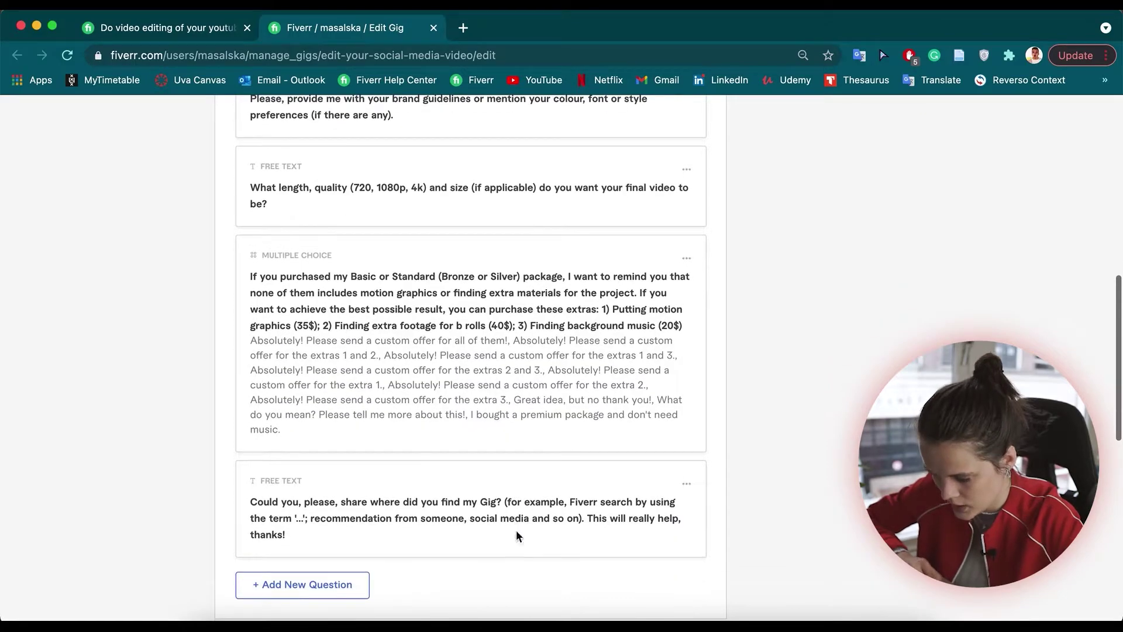
scroll(573, 346, "up", 8)
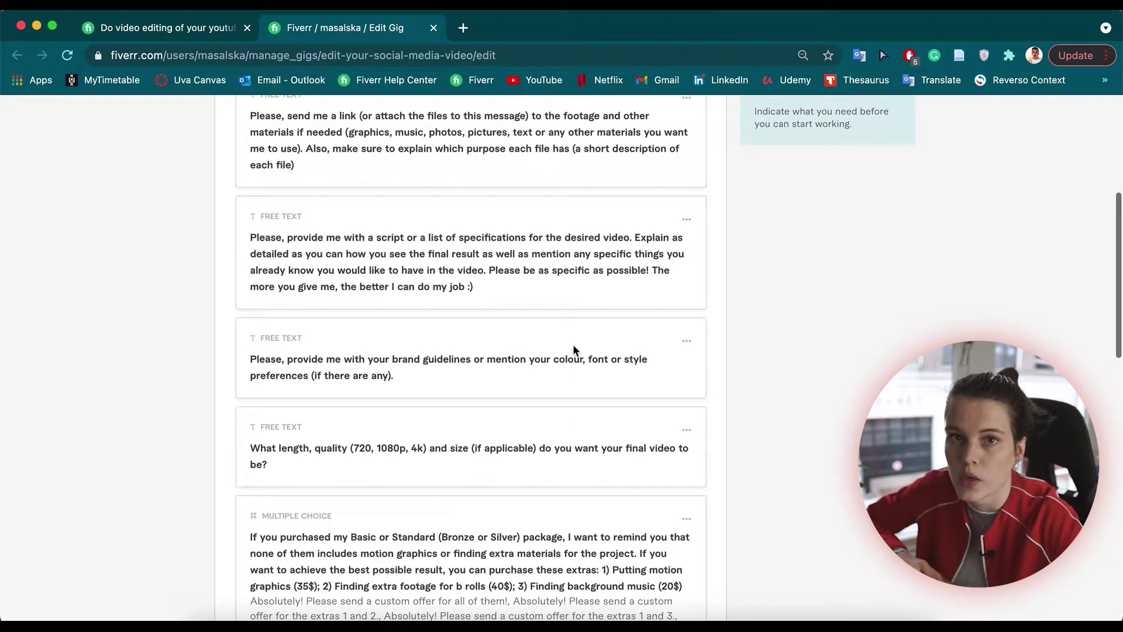
scroll(573, 346, "up", 5)
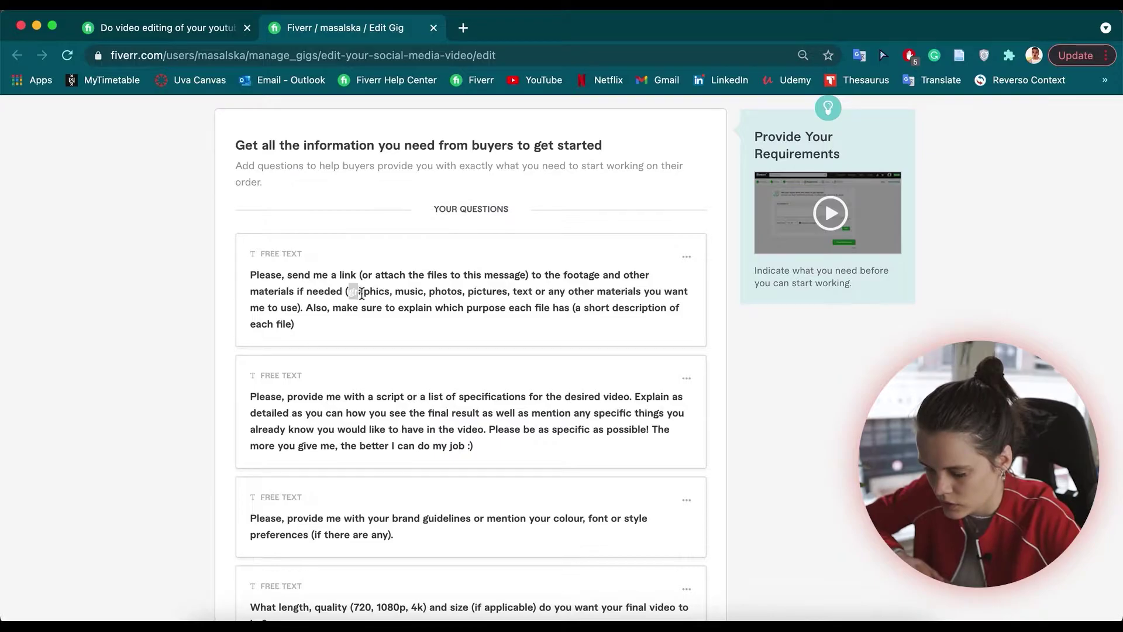
left_click_drag(350, 291, 300, 311)
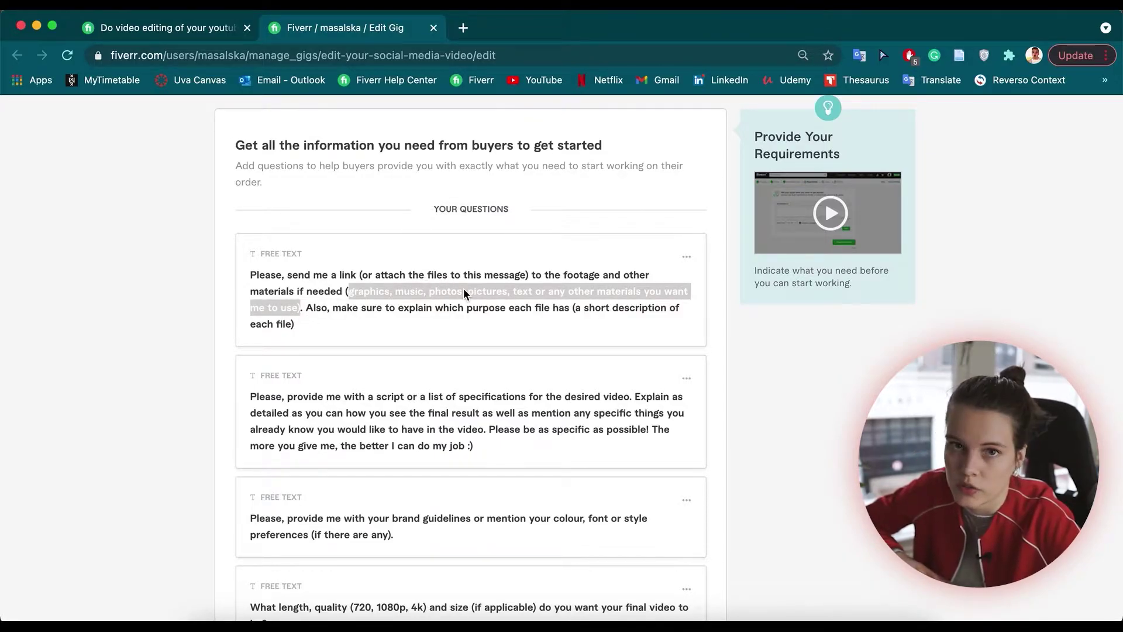
left_click(412, 314)
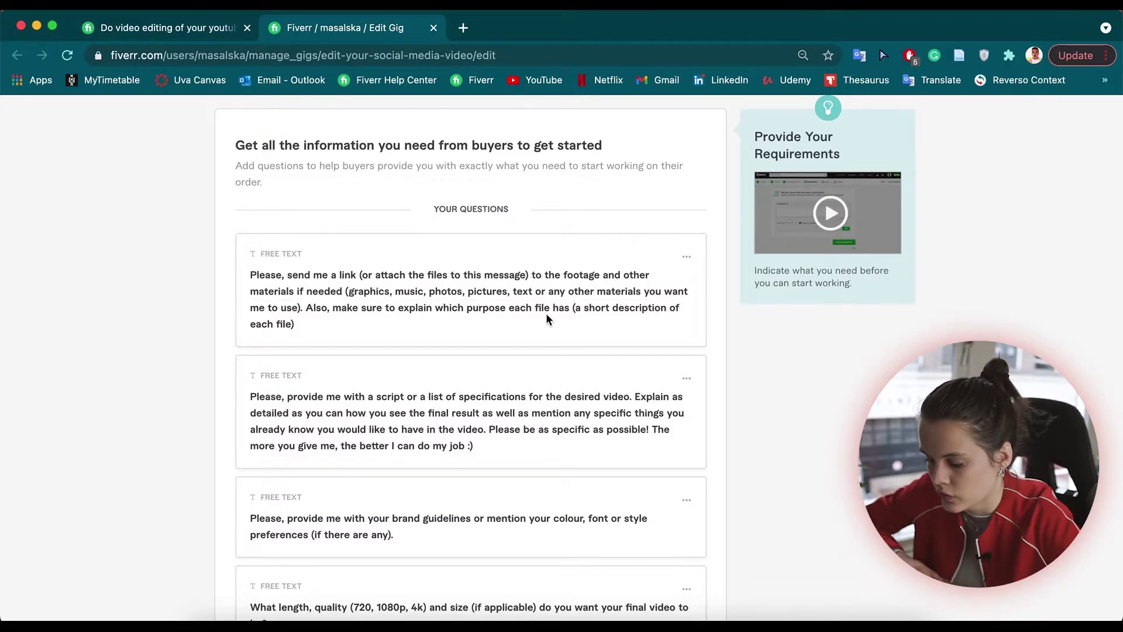
scroll(616, 322, "down", 1)
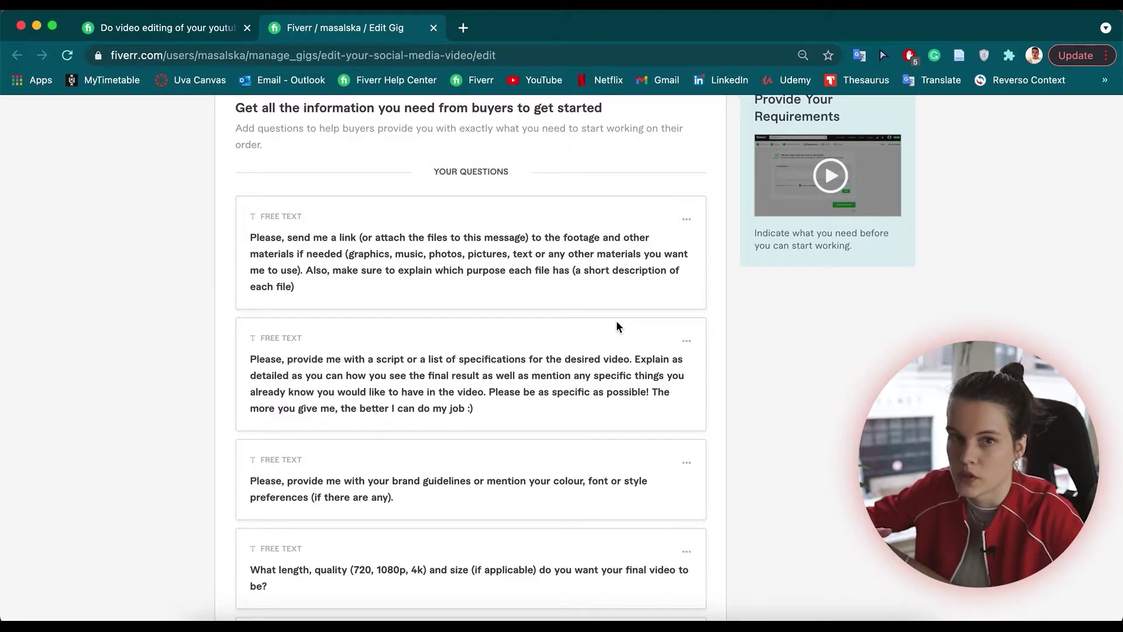
scroll(582, 371, "down", 2)
left_click_drag(250, 295, 505, 344)
left_click(504, 342)
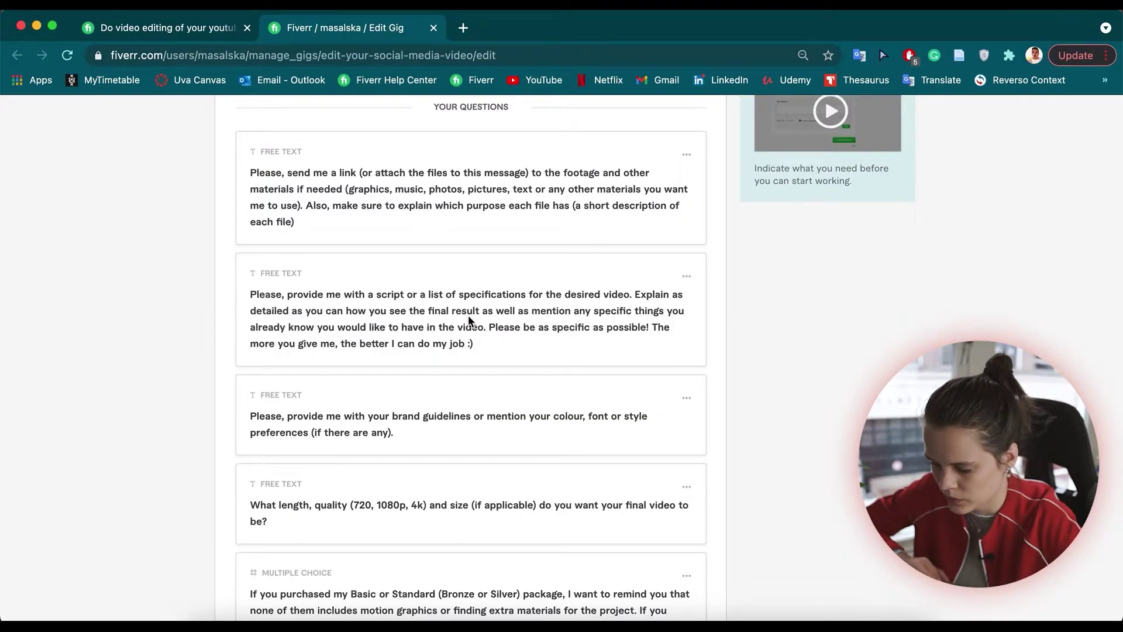
left_click_drag(368, 295, 413, 298)
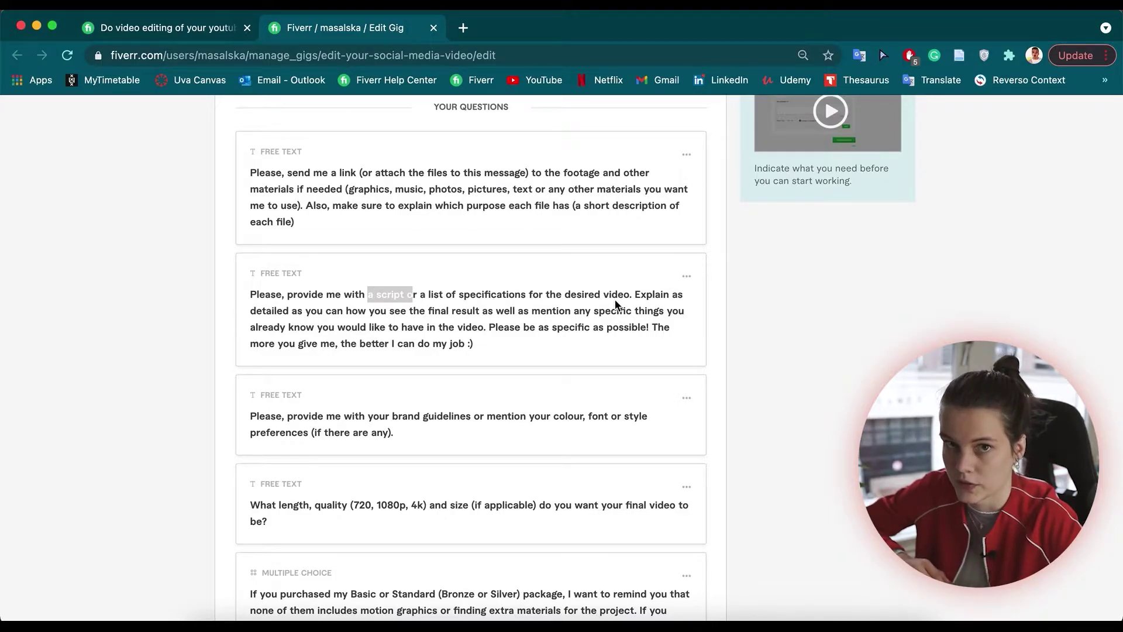
left_click(619, 331)
left_click_drag(633, 294, 488, 324)
left_click(488, 324)
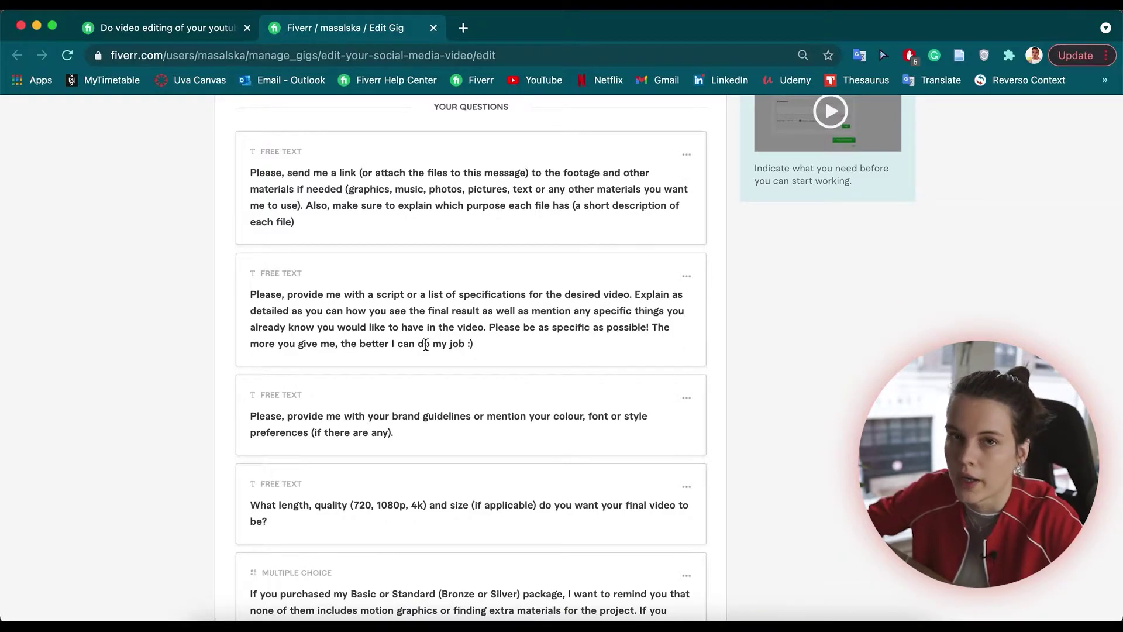
Step: Highlight the brand guidelines question and the video length and quality question
scroll(426, 345, "down", 3)
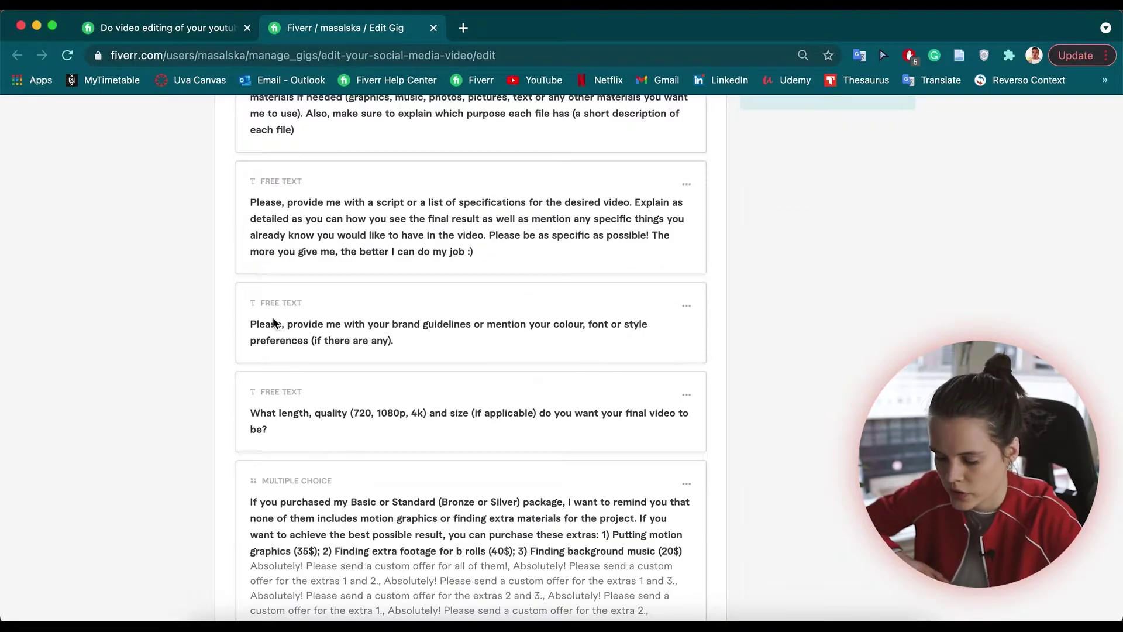
left_click_drag(253, 326, 412, 339)
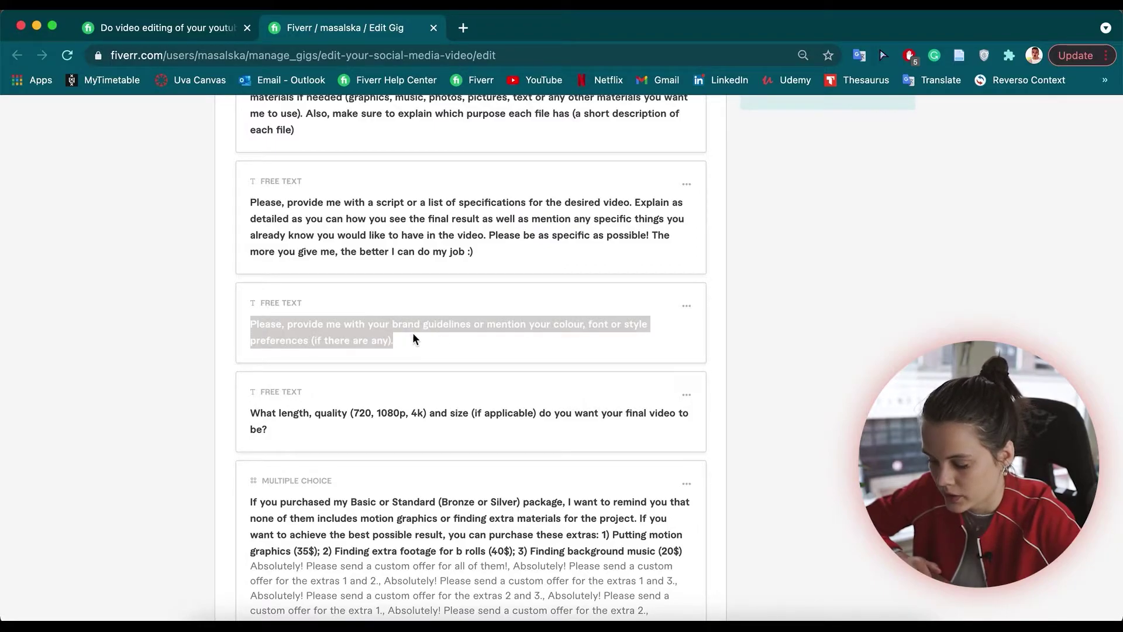
left_click(455, 329)
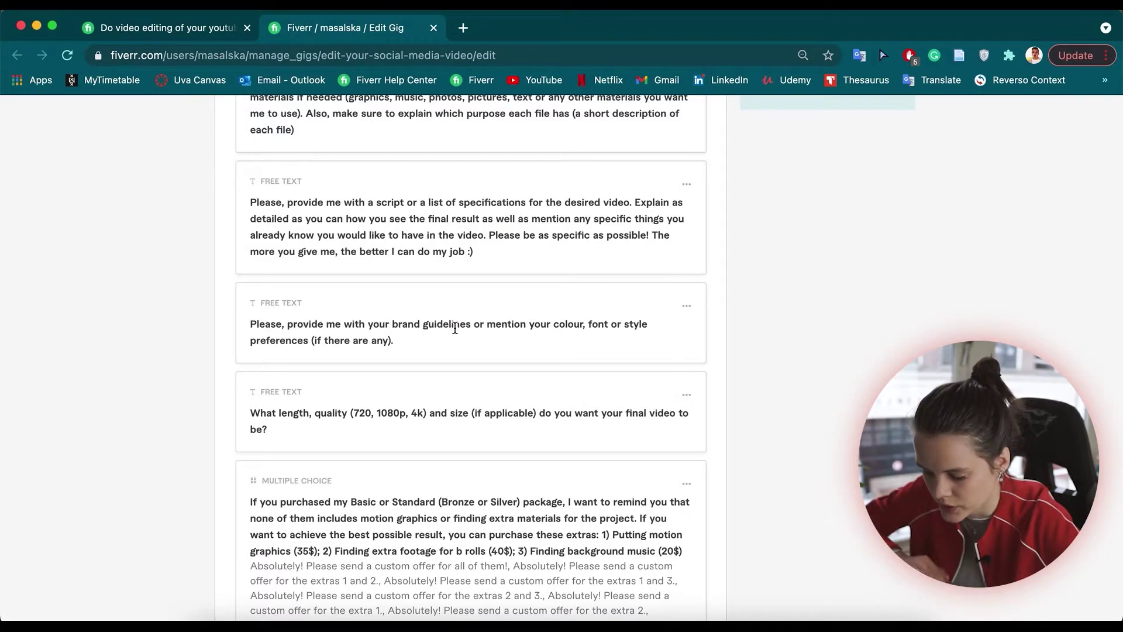
scroll(459, 363, "down", 3)
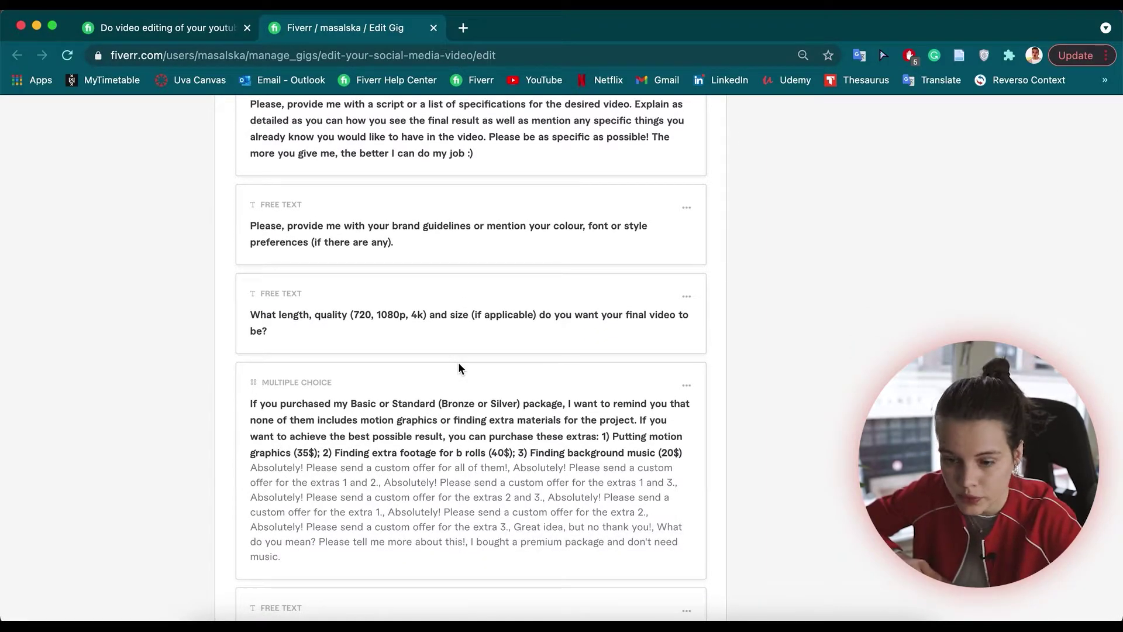
left_click_drag(251, 314, 308, 327)
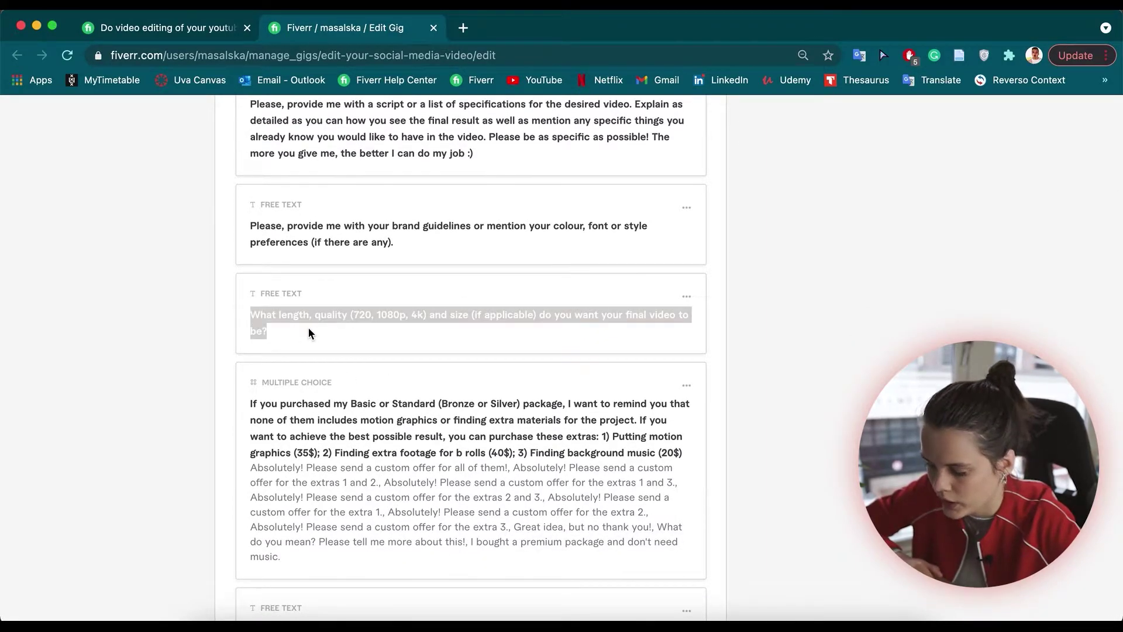
left_click(308, 328)
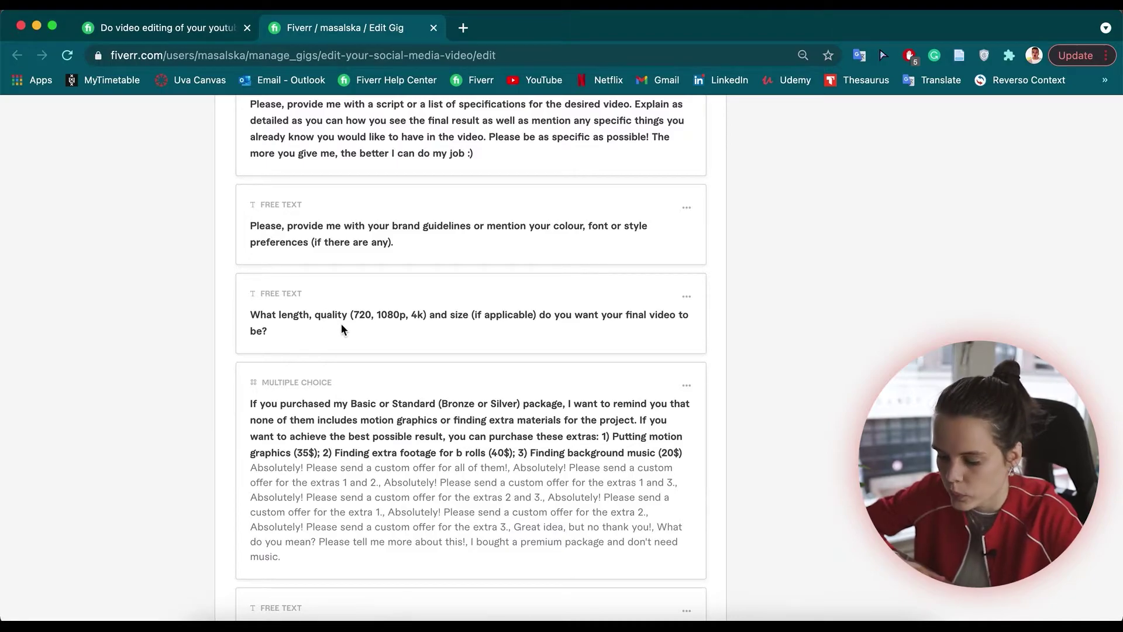
Step: Scroll back up and point out the first question's FREE TEXT type
scroll(357, 313, "up", 4)
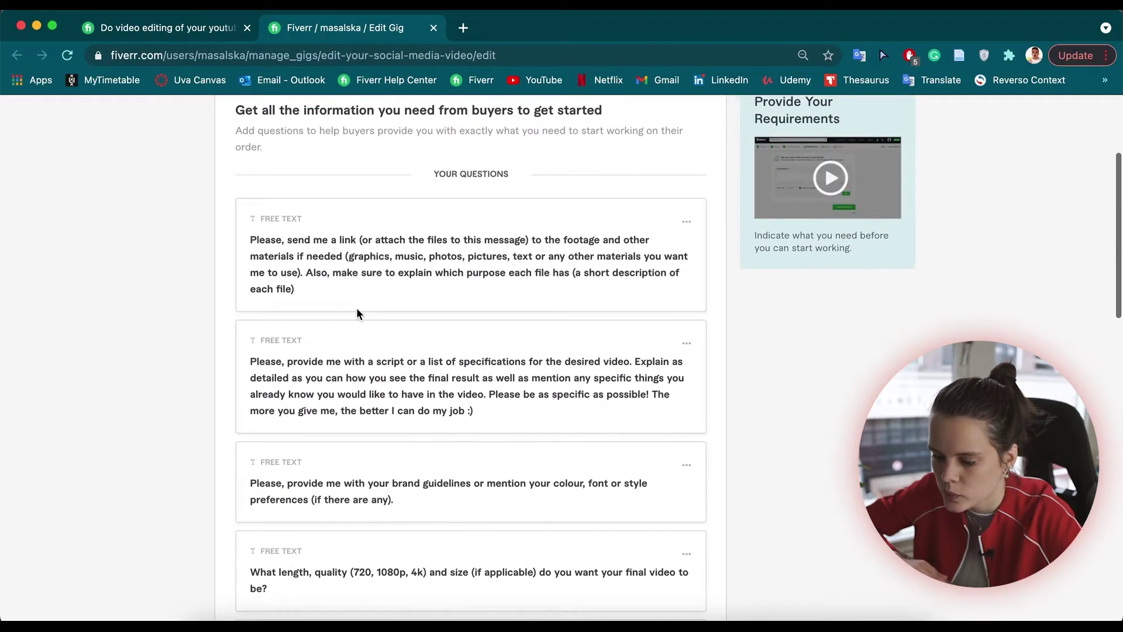
scroll(357, 313, "down", 5)
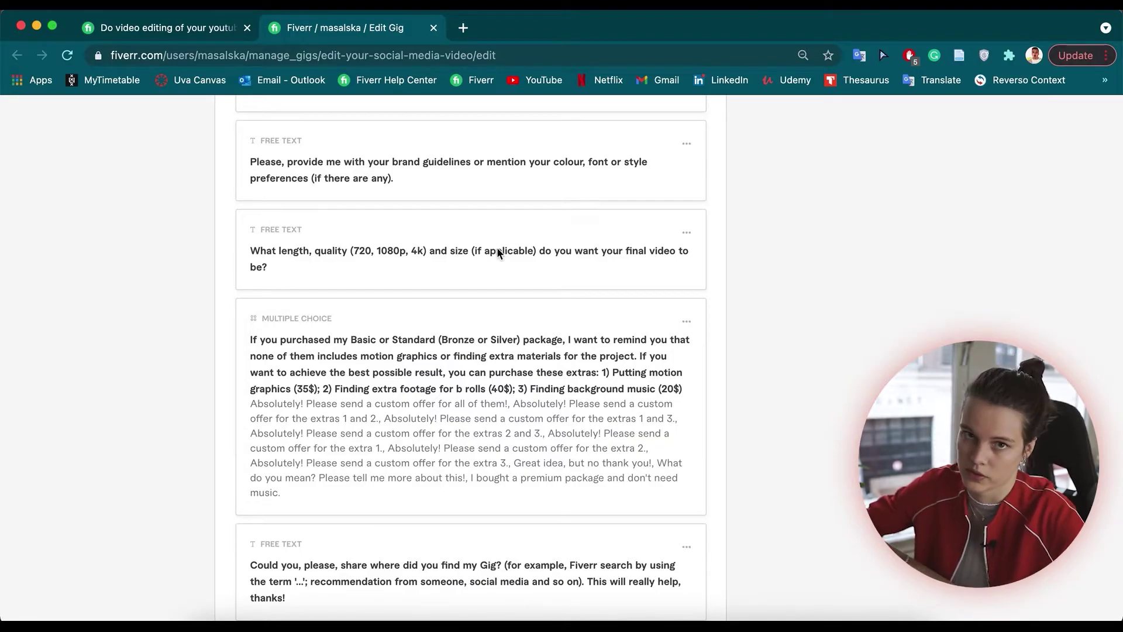
scroll(497, 247, "up", 5)
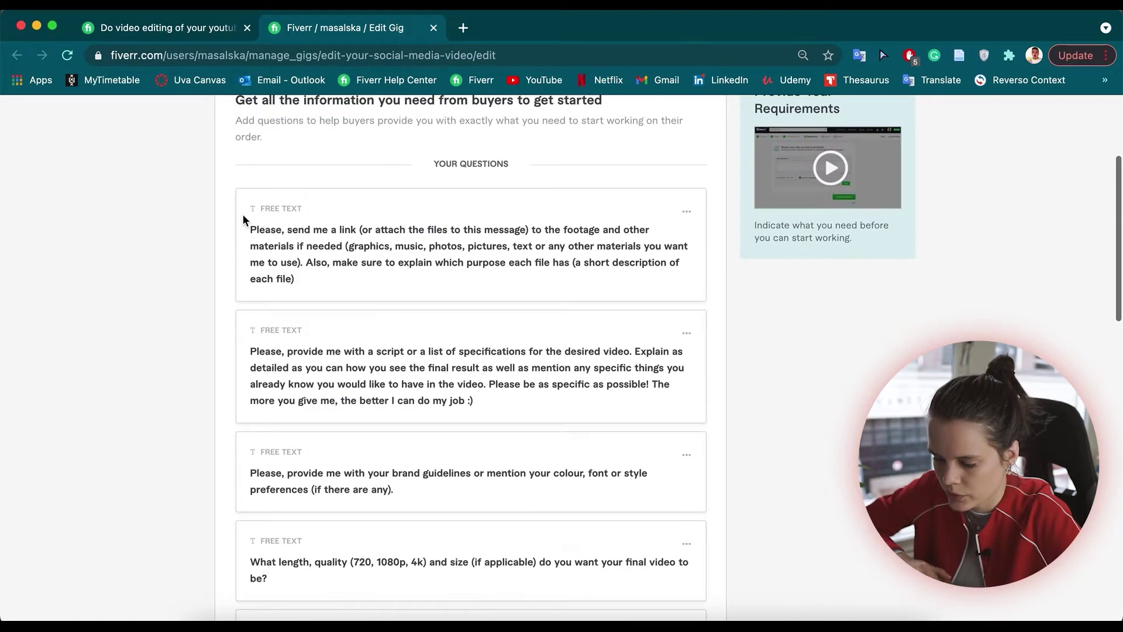
left_click_drag(258, 211, 299, 209)
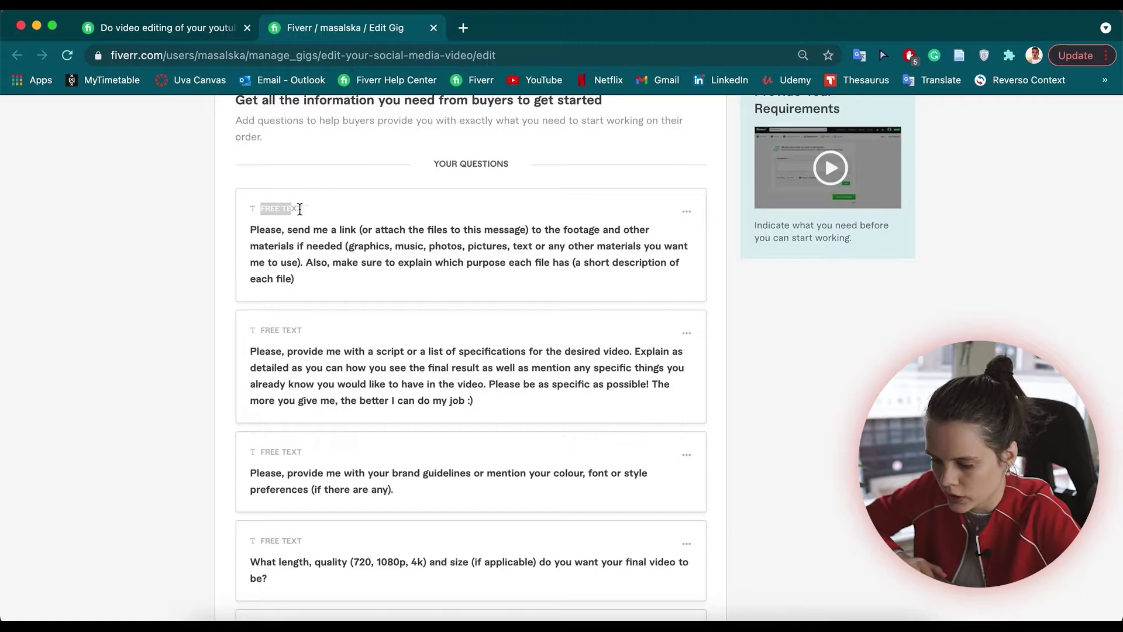
left_click(339, 273)
Step: Point out the extras question's multiple-choice type and bring up its Edit/Remove menu
scroll(373, 311, "down", 1)
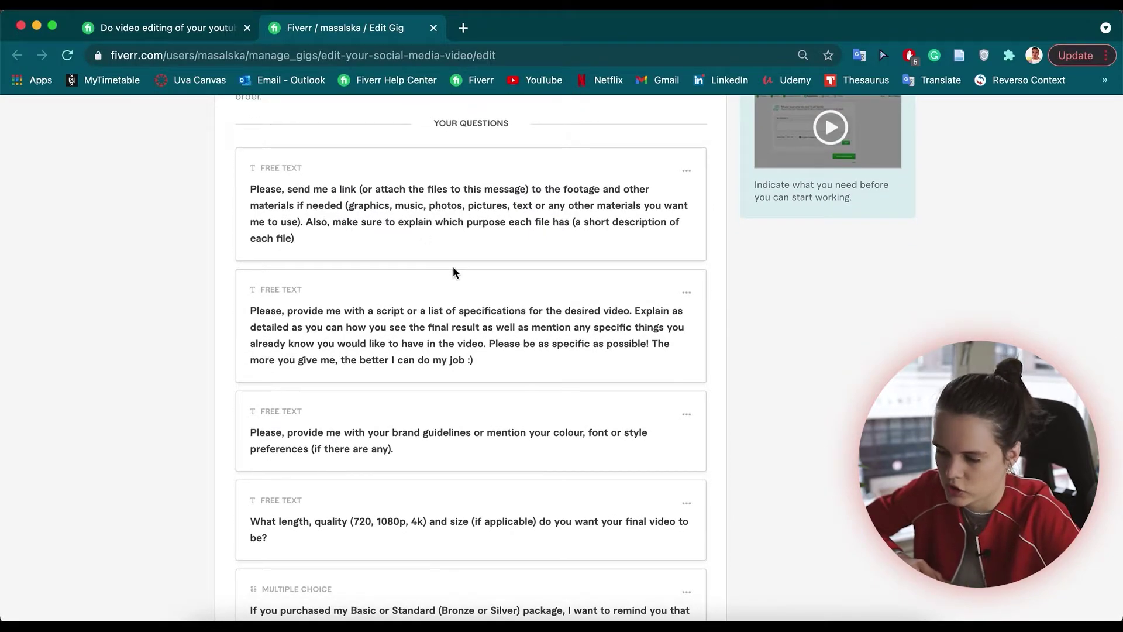
scroll(451, 316, "down", 5)
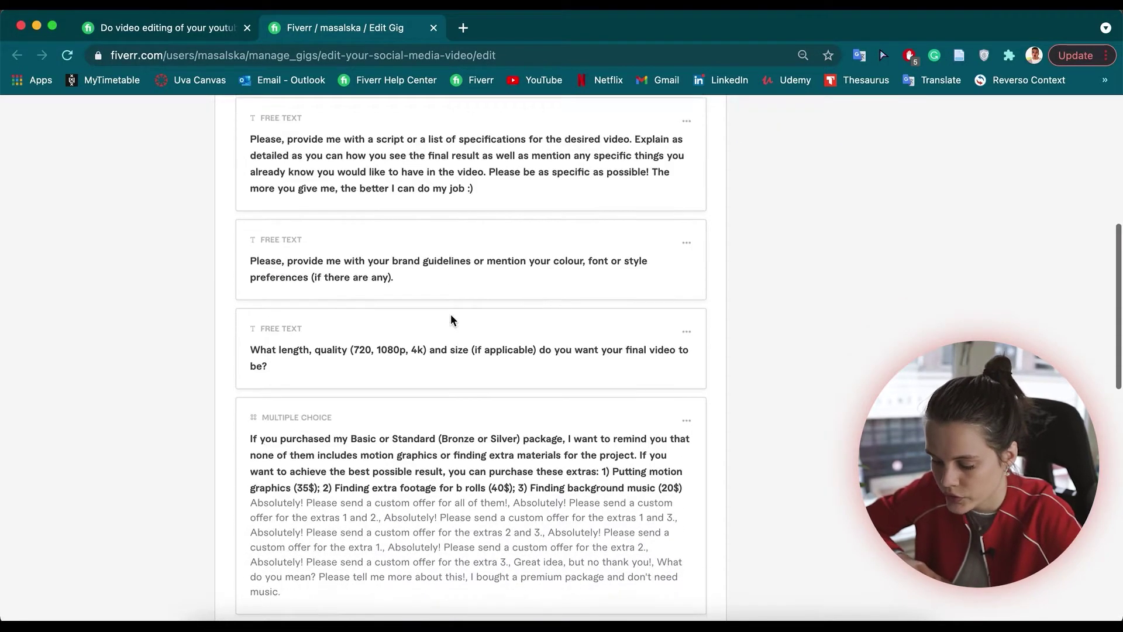
left_click_drag(342, 279, 275, 280)
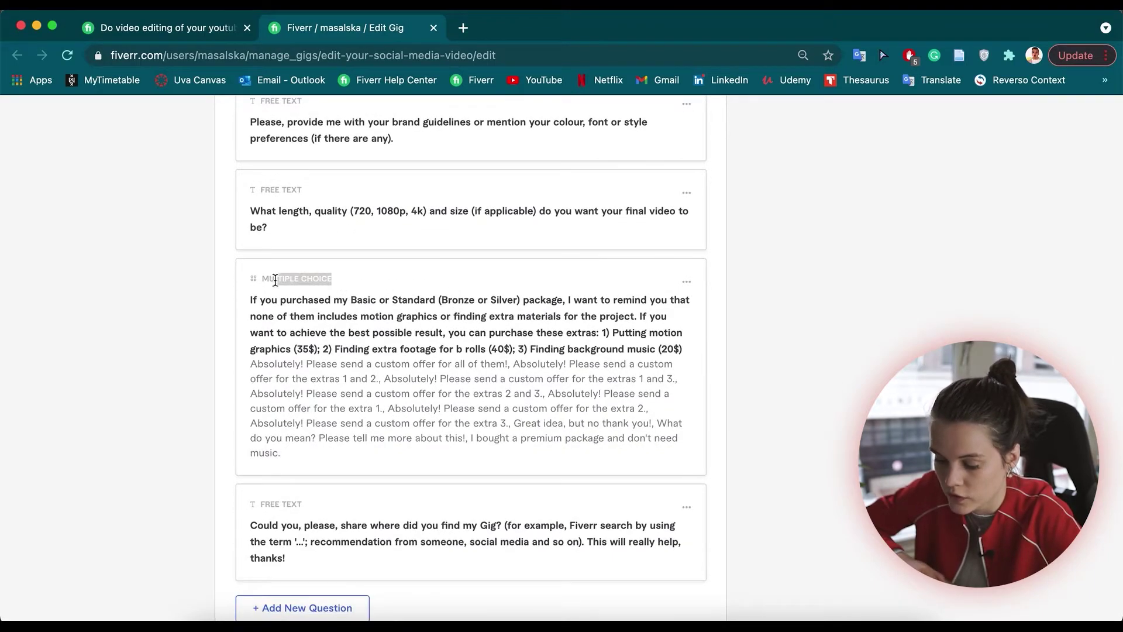
left_click(284, 280)
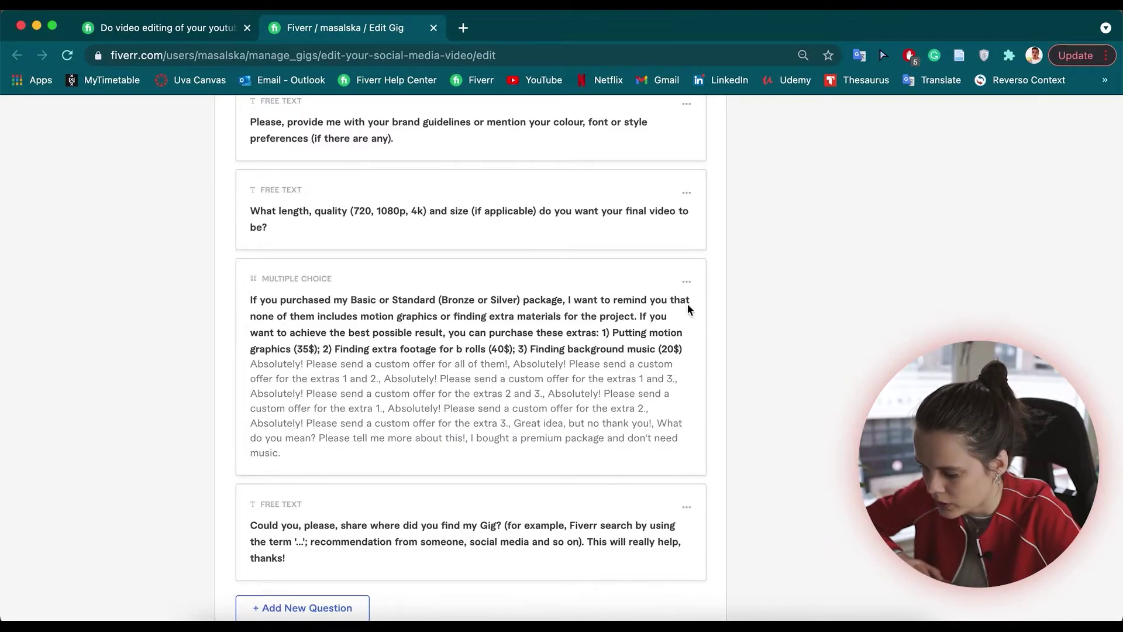
left_click(689, 283)
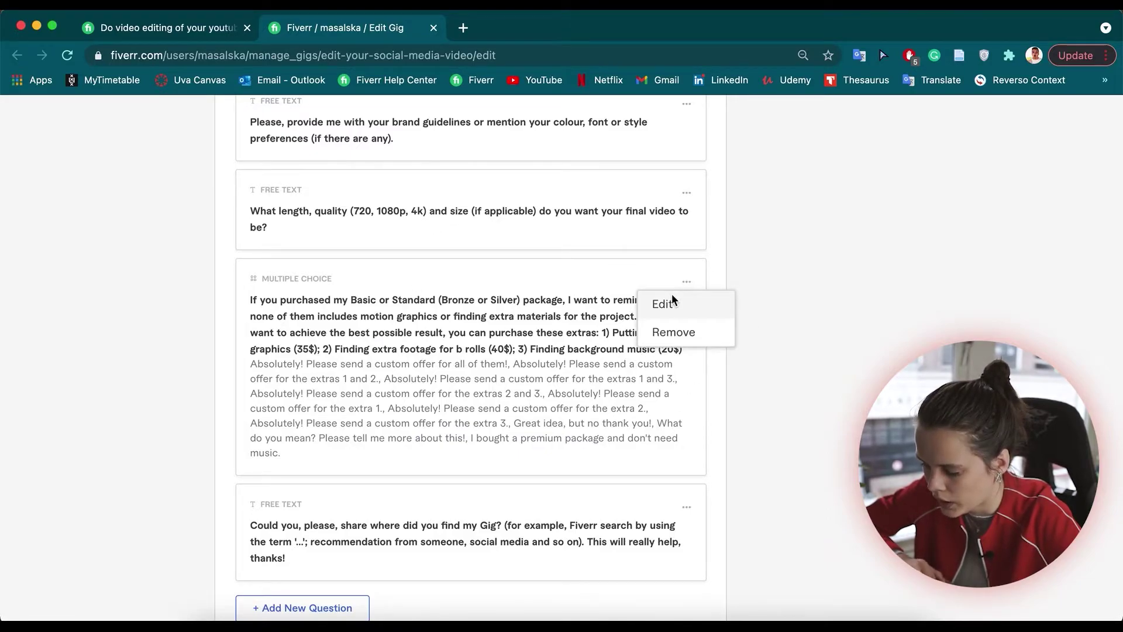
Step: Open the multiple-choice extras question for editing
left_click(672, 295)
scroll(672, 297, "up", 6)
scroll(672, 297, "down", 4)
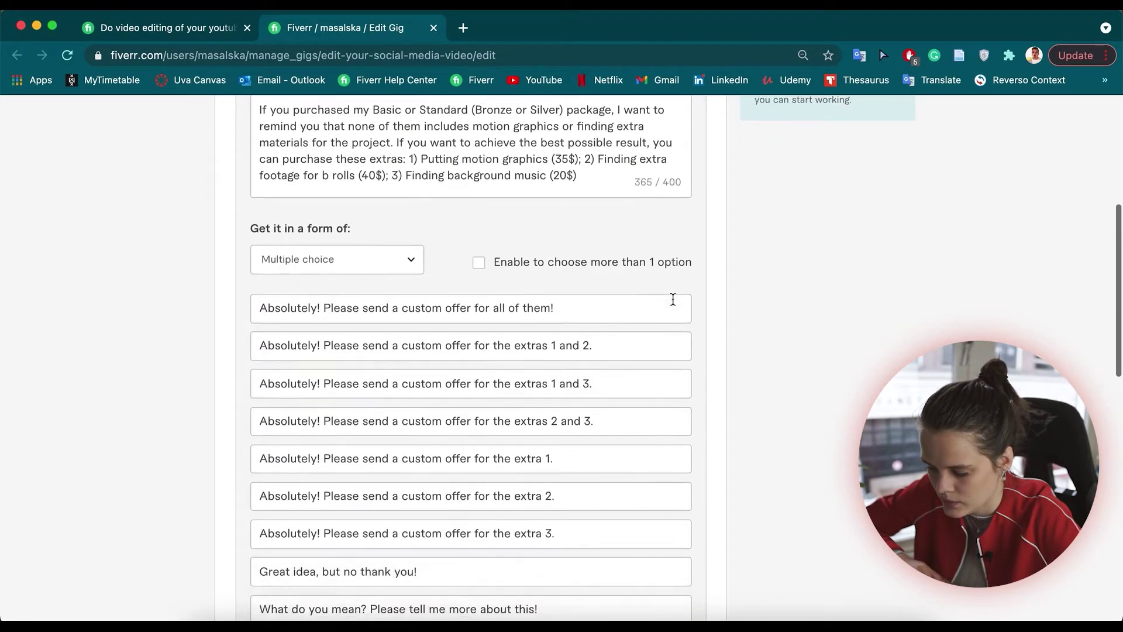
scroll(673, 298, "up", 3)
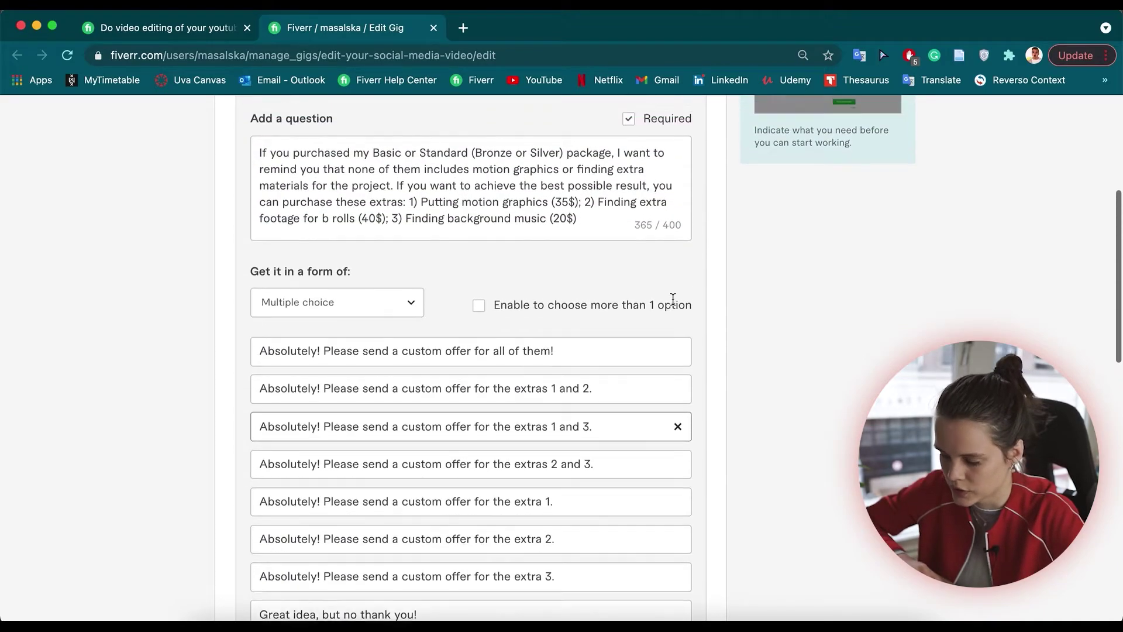
scroll(673, 297, "up", 2)
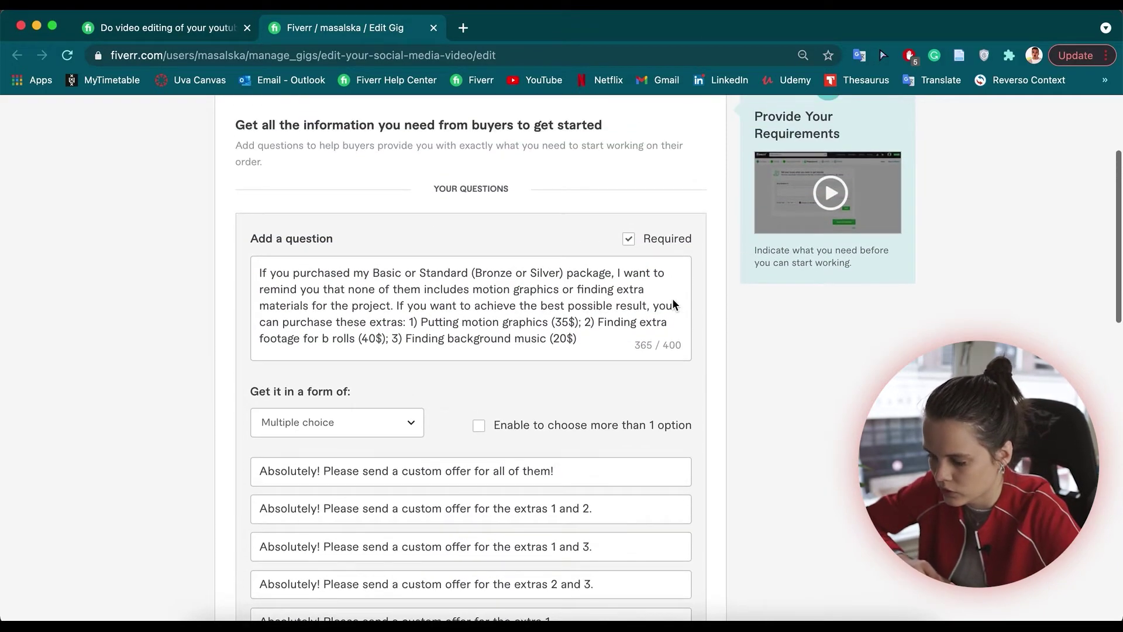
Step: Highlight the three paid extras, the motion graphics extra and its 35 price, then scroll the options
left_click(259, 274)
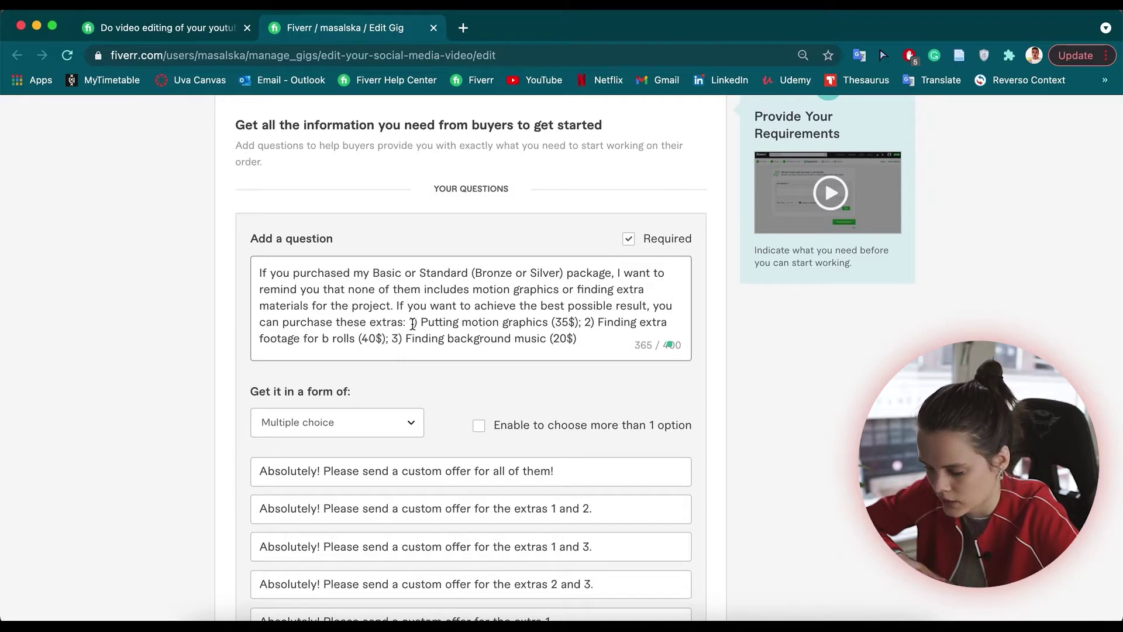
left_click_drag(409, 322, 584, 337)
left_click(584, 336)
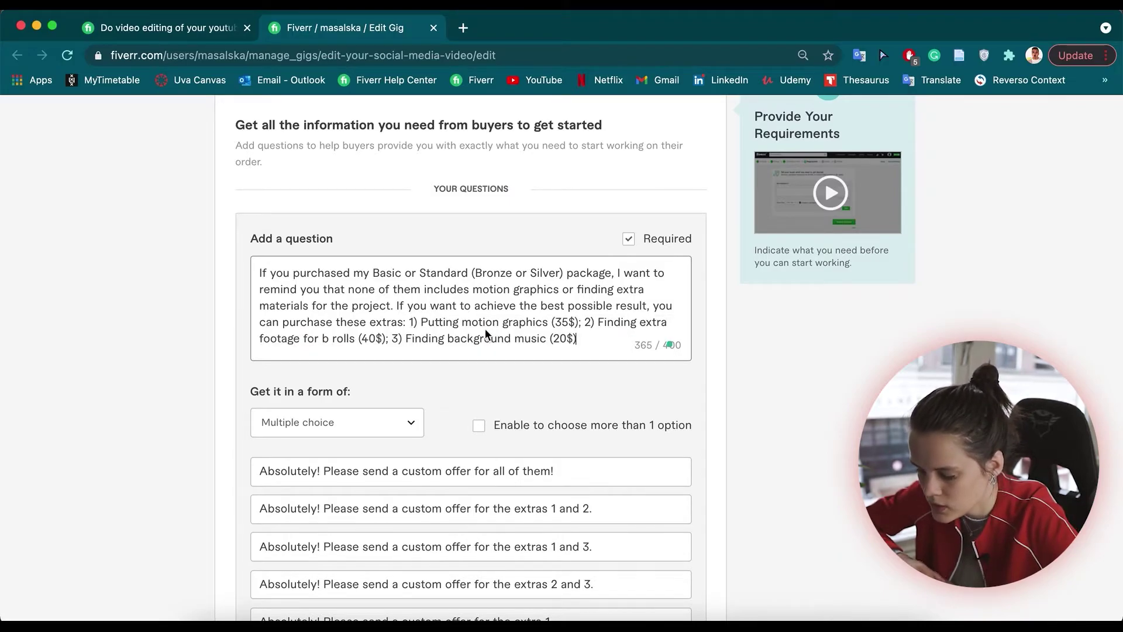
left_click_drag(422, 323, 494, 327)
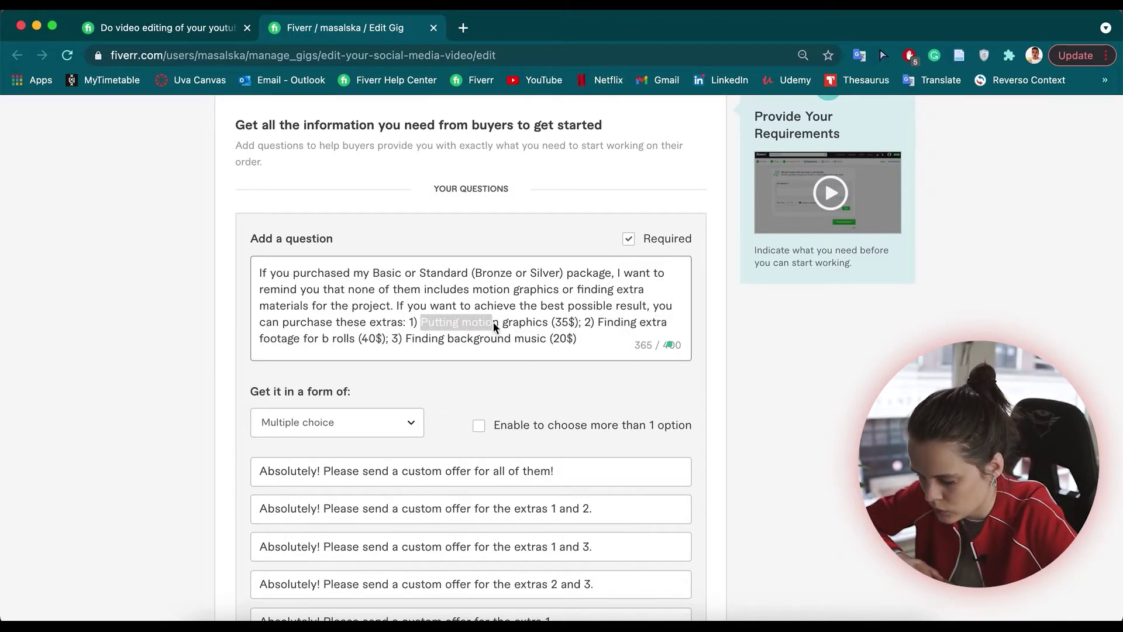
double_click(559, 320)
scroll(585, 325, "down", 5)
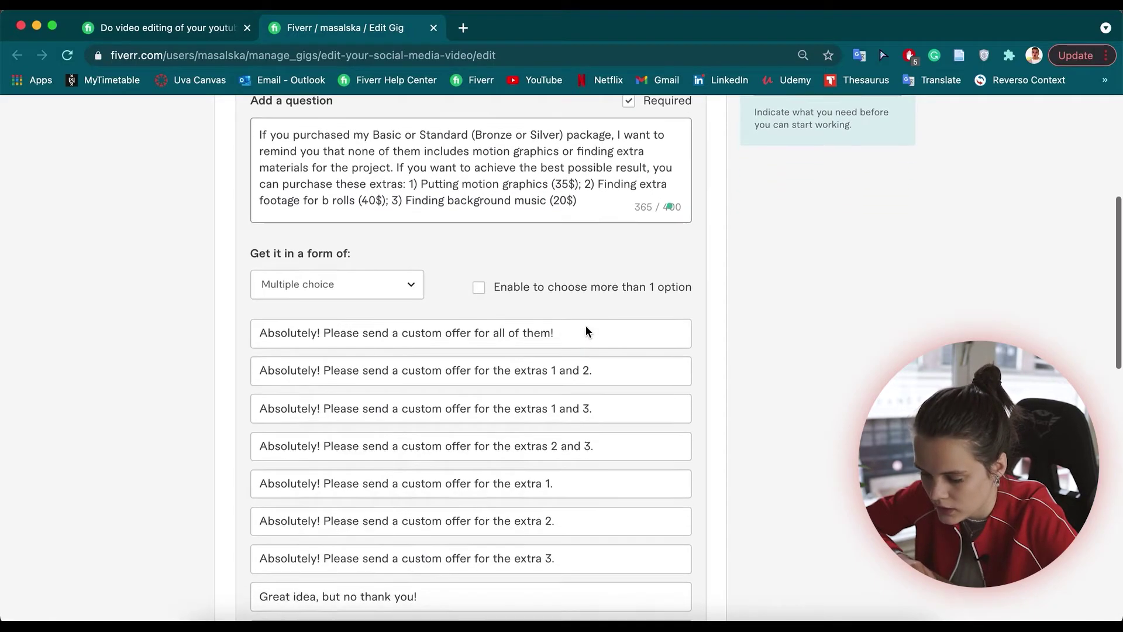
scroll(763, 370, "down", 4)
scroll(764, 376, "down", 1)
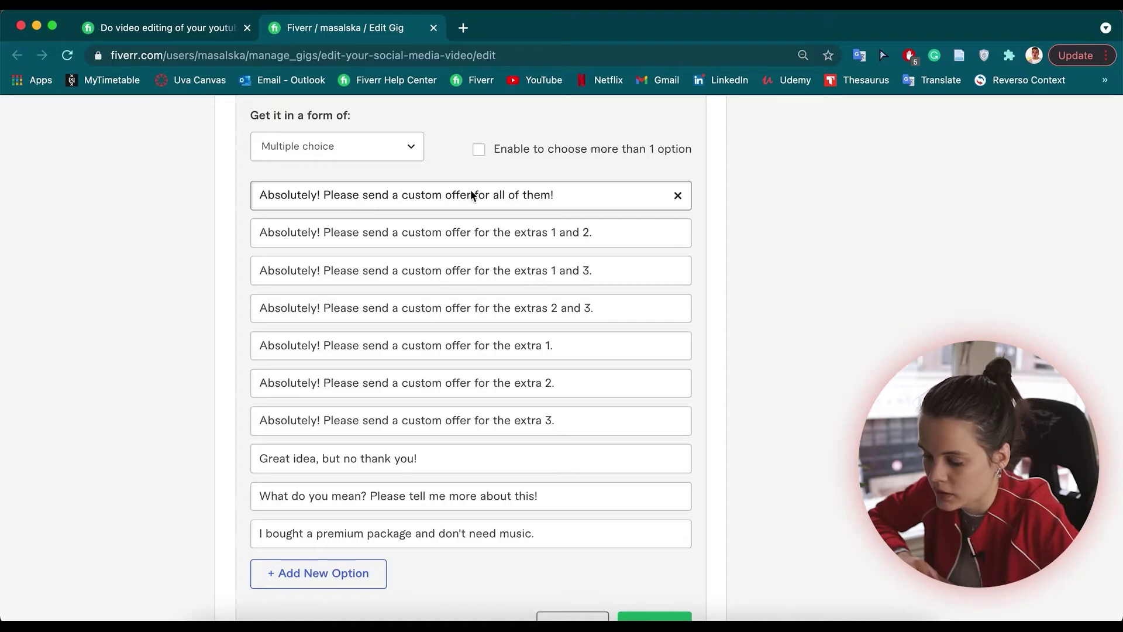
Step: Review the second and third answer options of the extras question
left_click(594, 234)
left_click(580, 273)
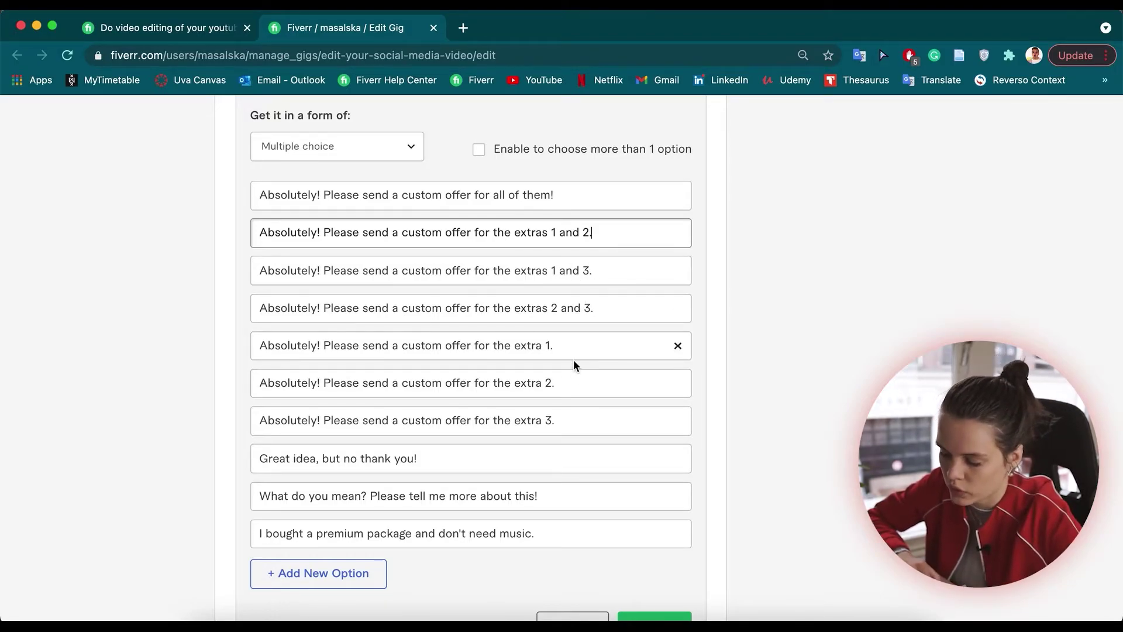
scroll(279, 369, "down", 2)
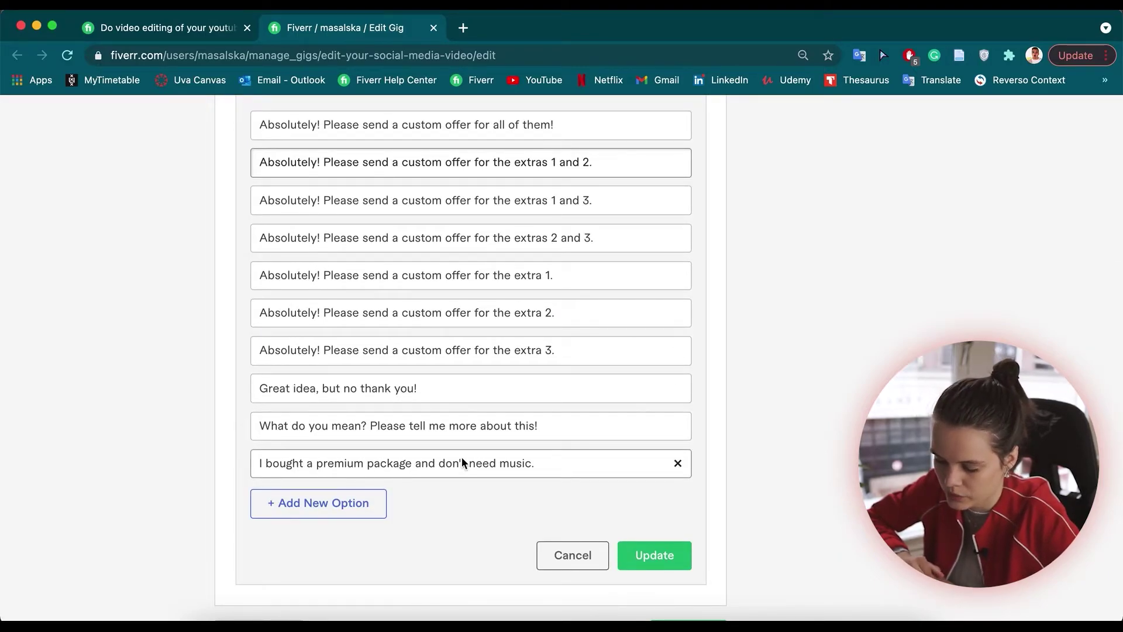
scroll(557, 409, "up", 1)
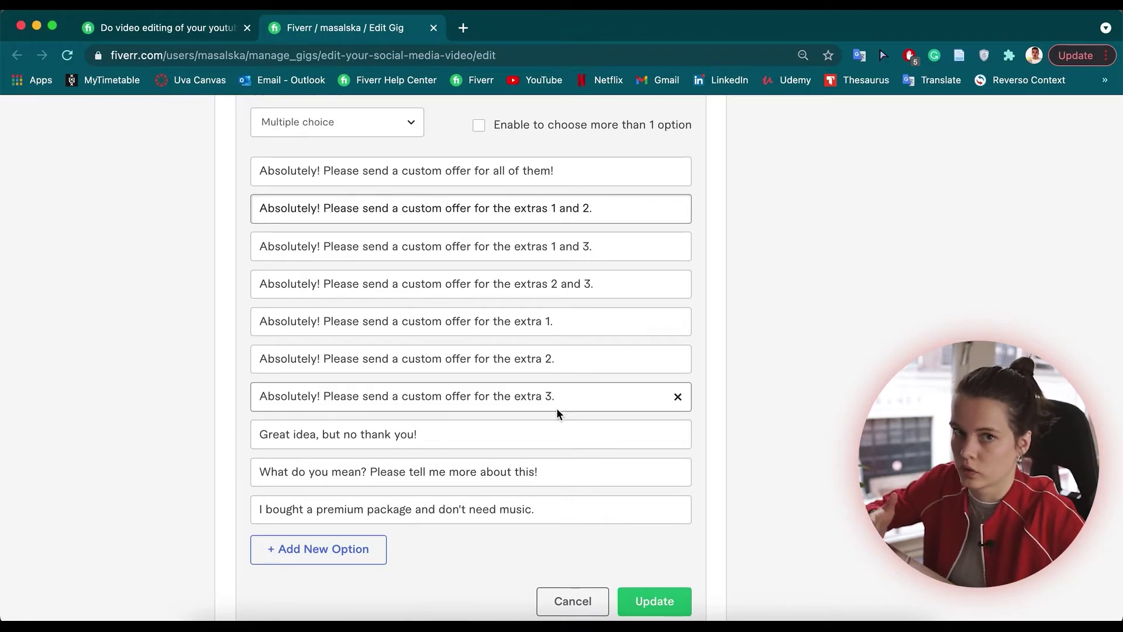
scroll(550, 352, "up", 1)
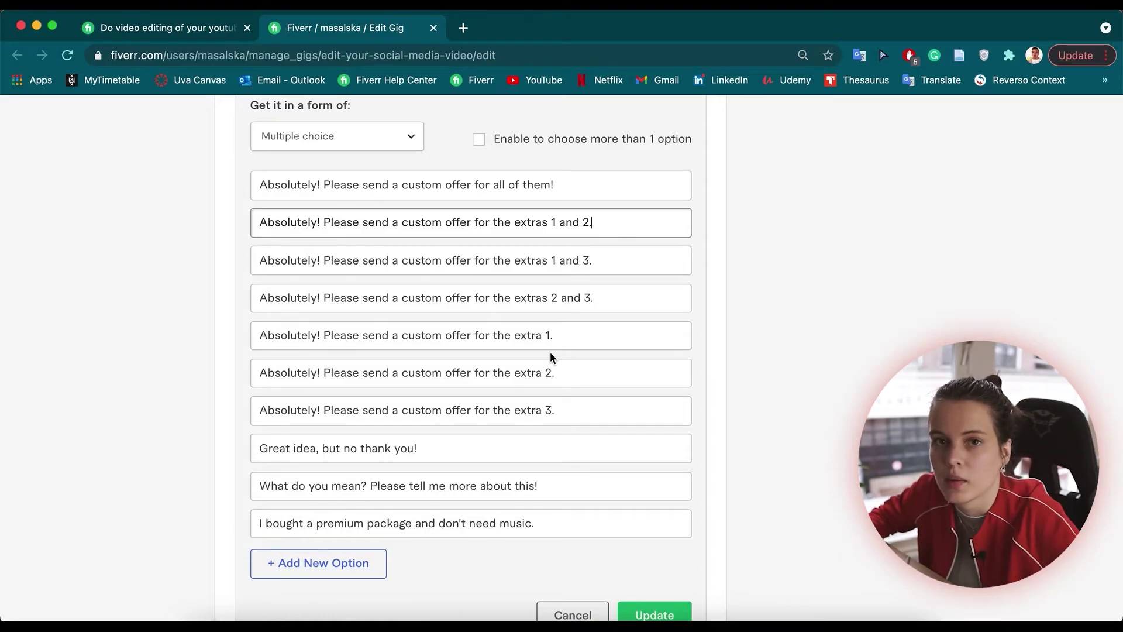
Step: Check the last options, including 'What do you mean?', and Update the question
left_click(283, 510)
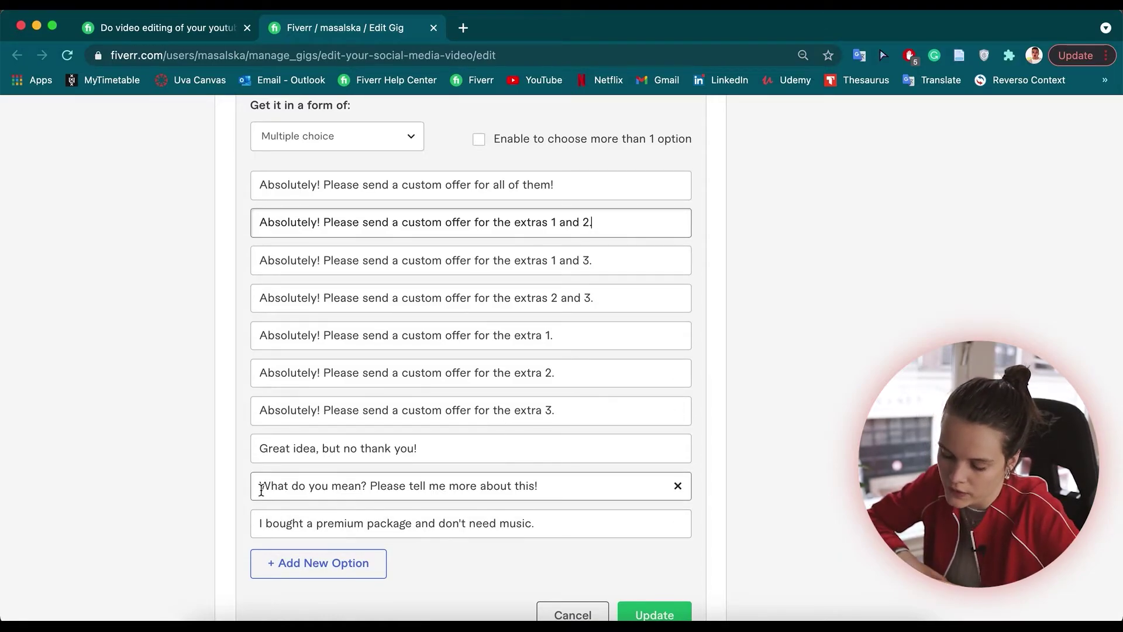
left_click_drag(261, 486, 530, 489)
left_click(543, 484)
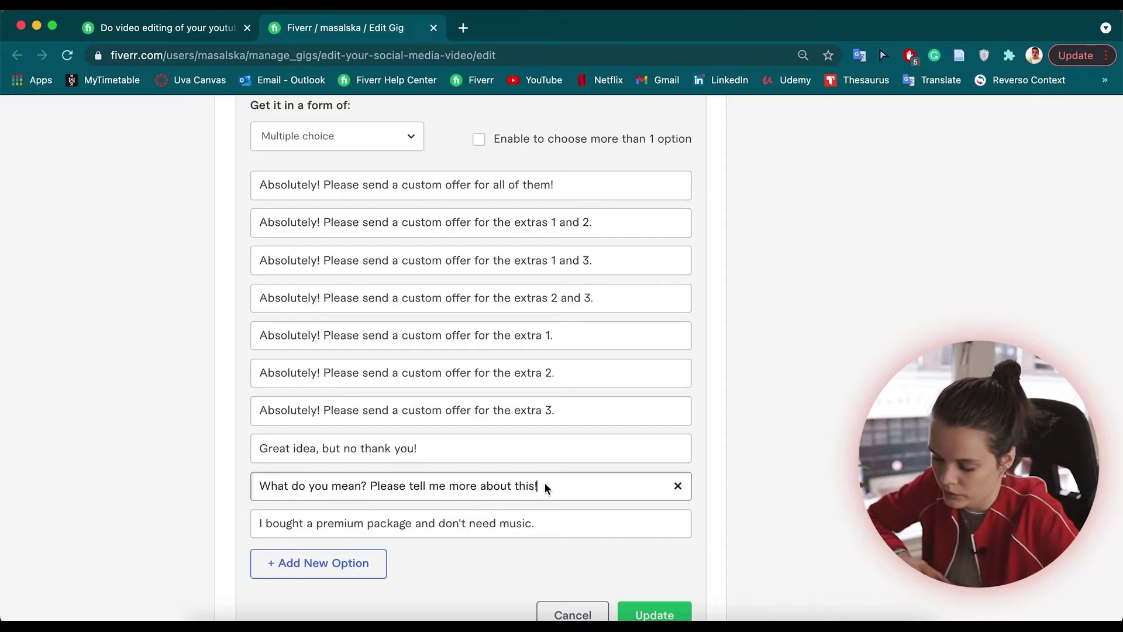
scroll(630, 410, "down", 1)
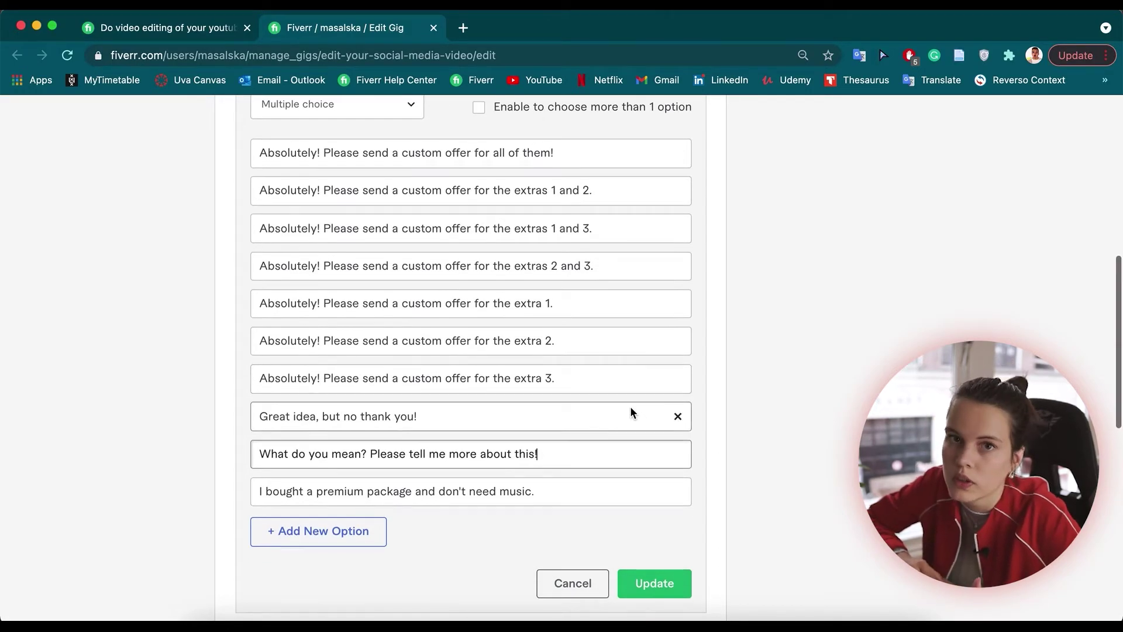
left_click(655, 583)
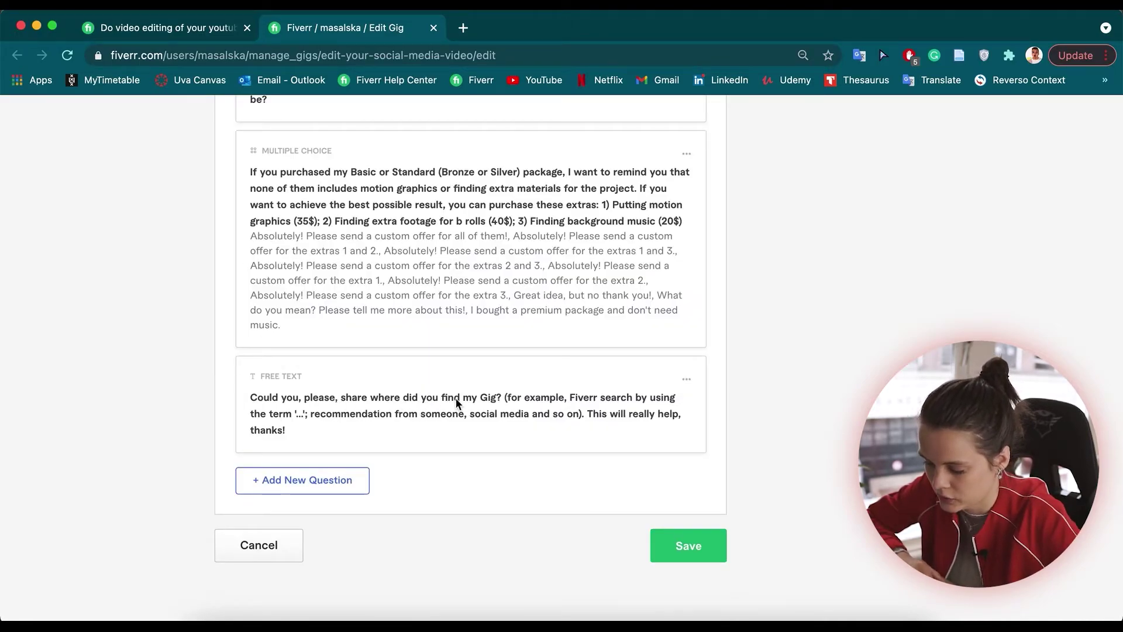
left_click_drag(508, 402, 555, 406)
left_click(681, 404)
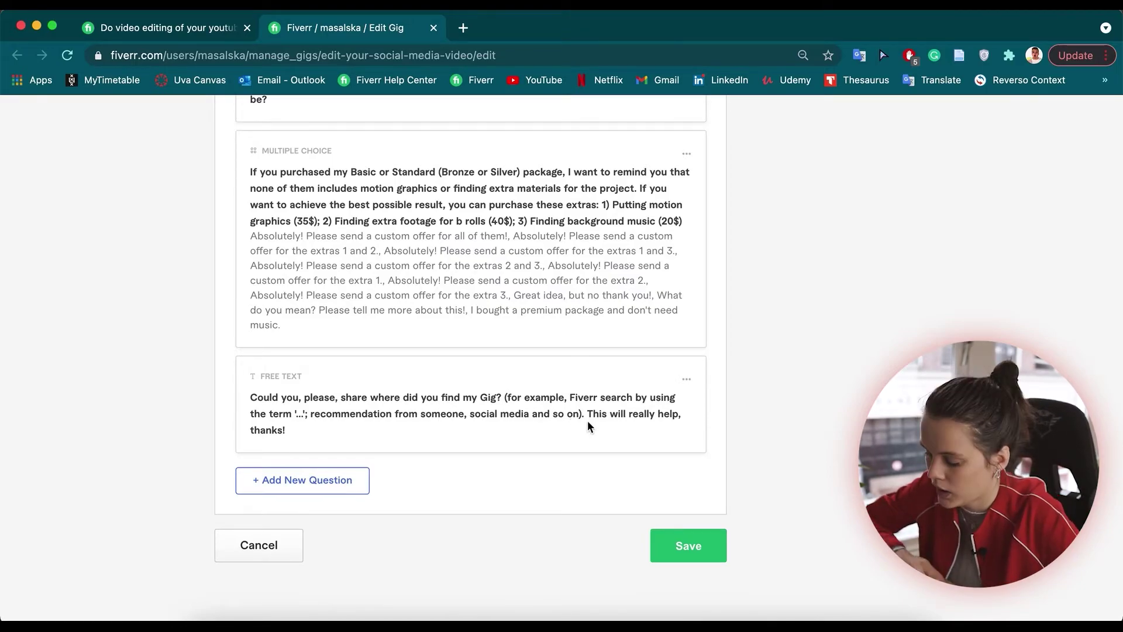
left_click_drag(587, 416, 643, 430)
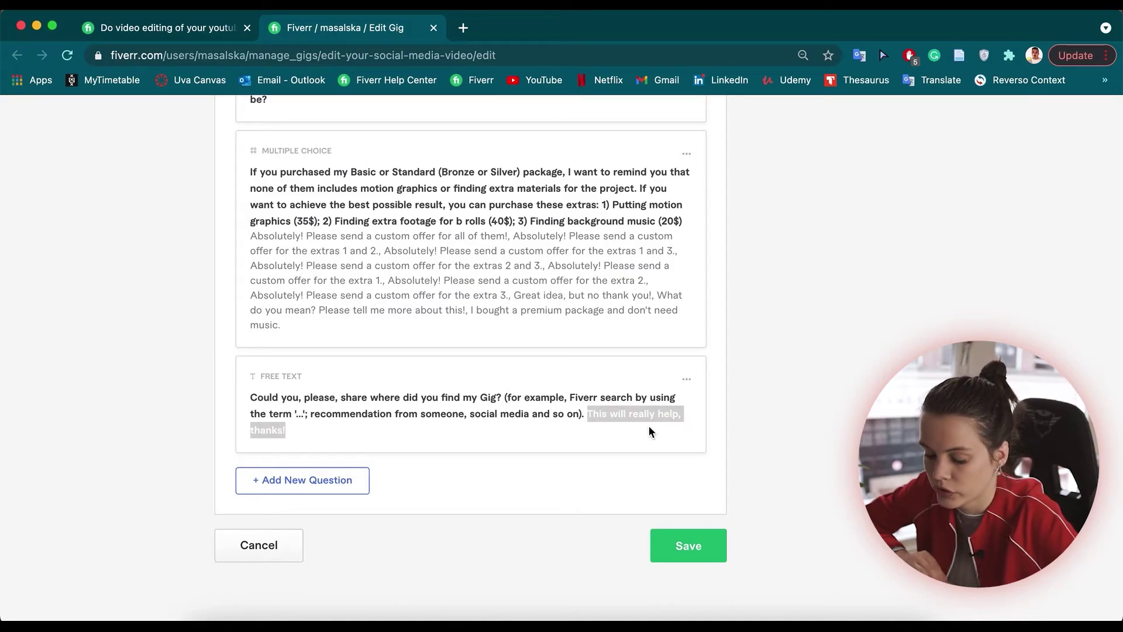
left_click(642, 429)
scroll(719, 402, "up", 4)
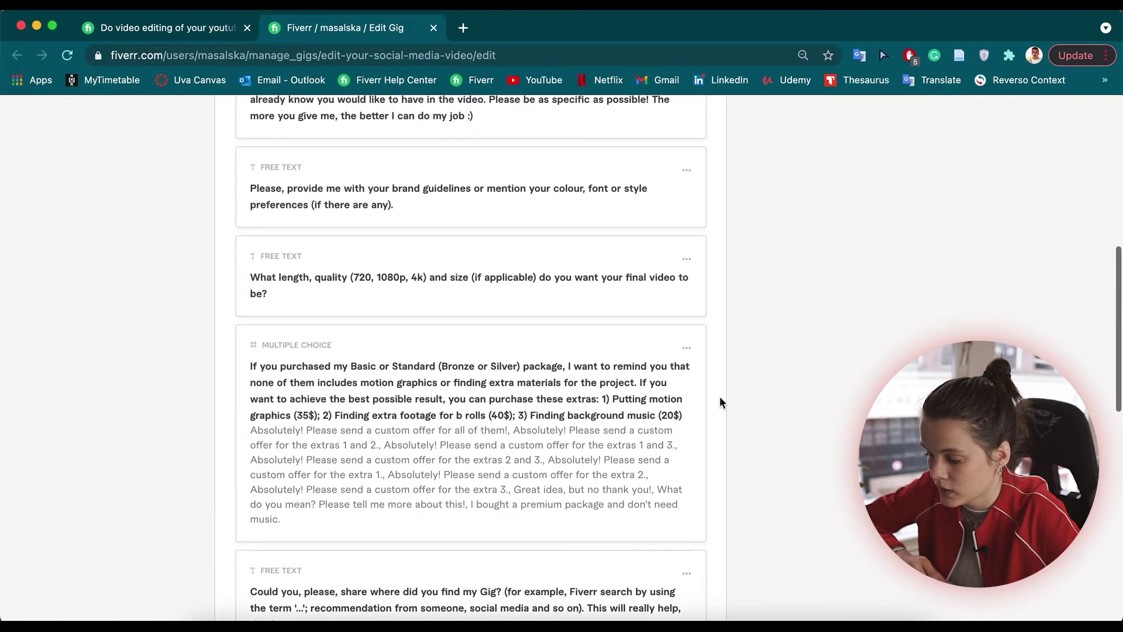
scroll(722, 402, "up", 8)
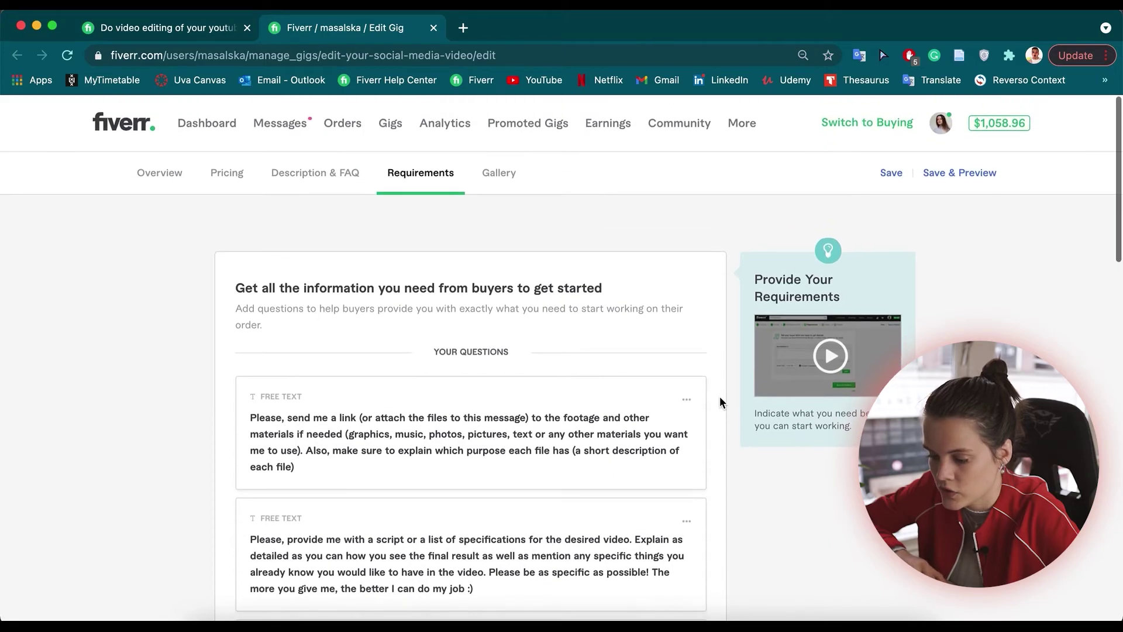
scroll(723, 359, "down", 1)
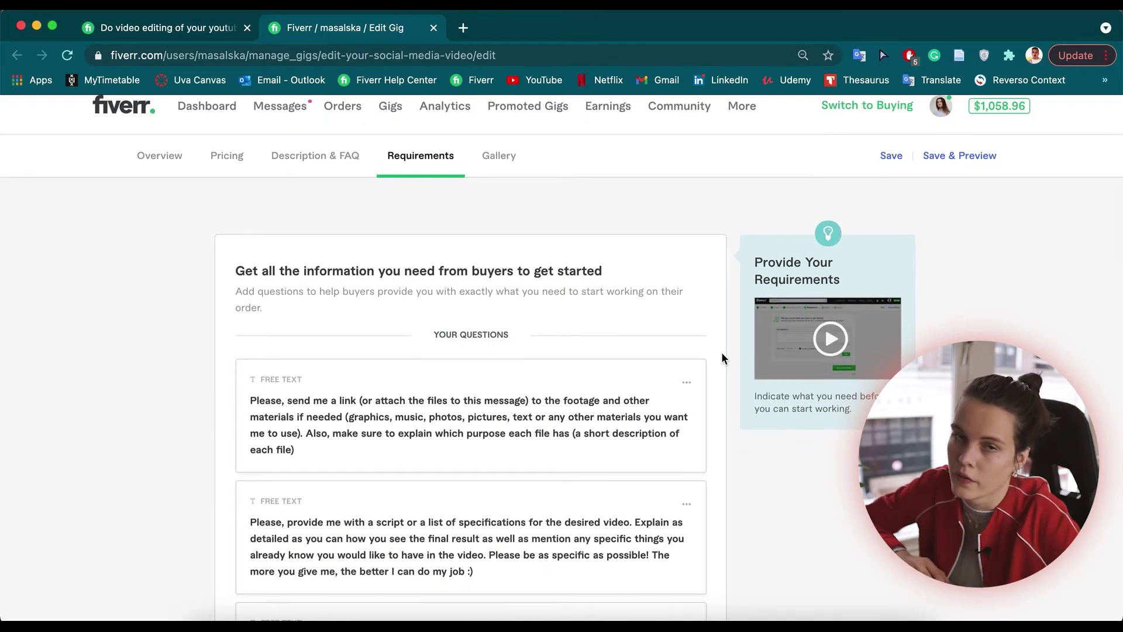
scroll(723, 359, "down", 3)
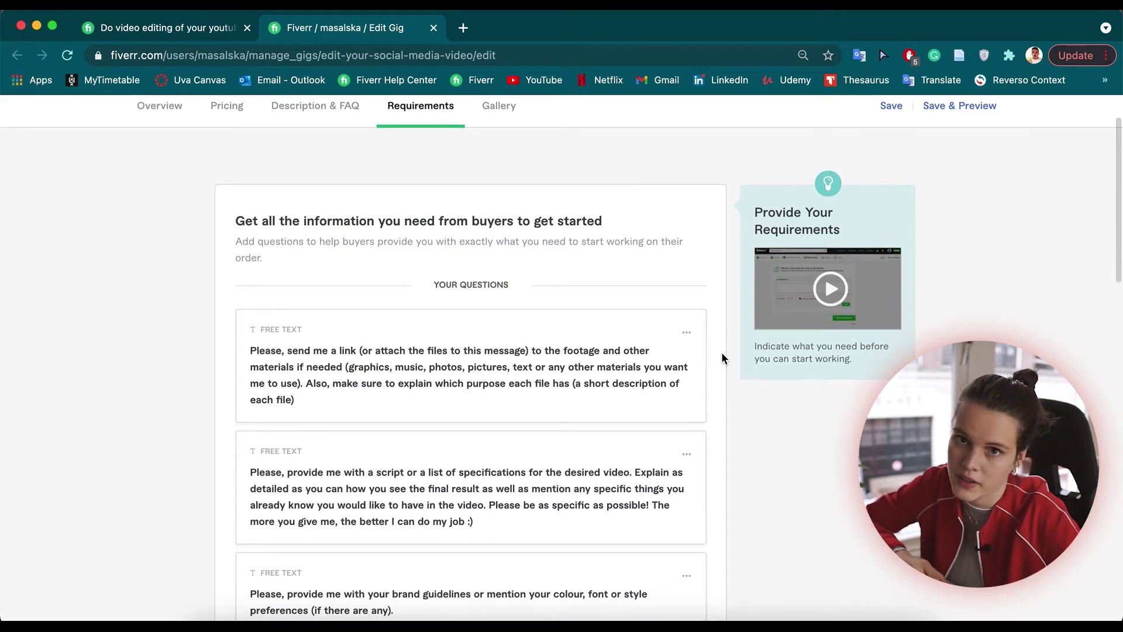